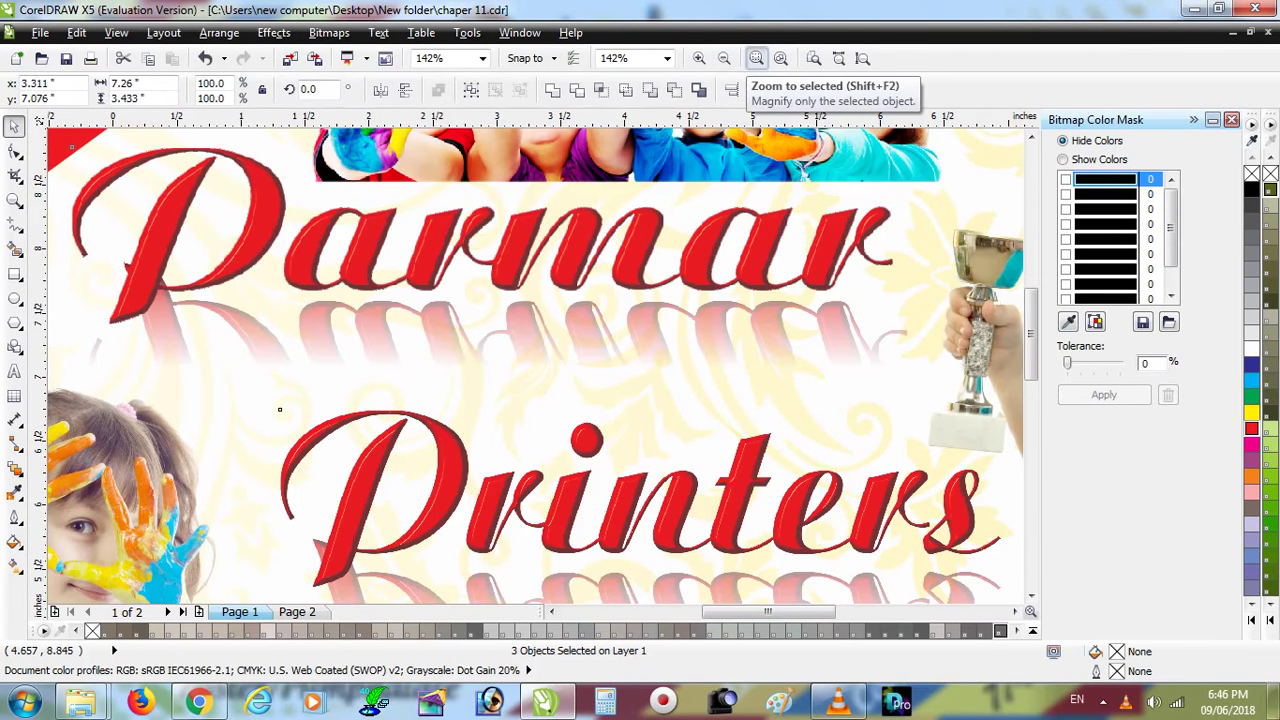
Step: Preview the flyer full screen twice, then show all of page 2
{"action": "key", "text": "F9"}
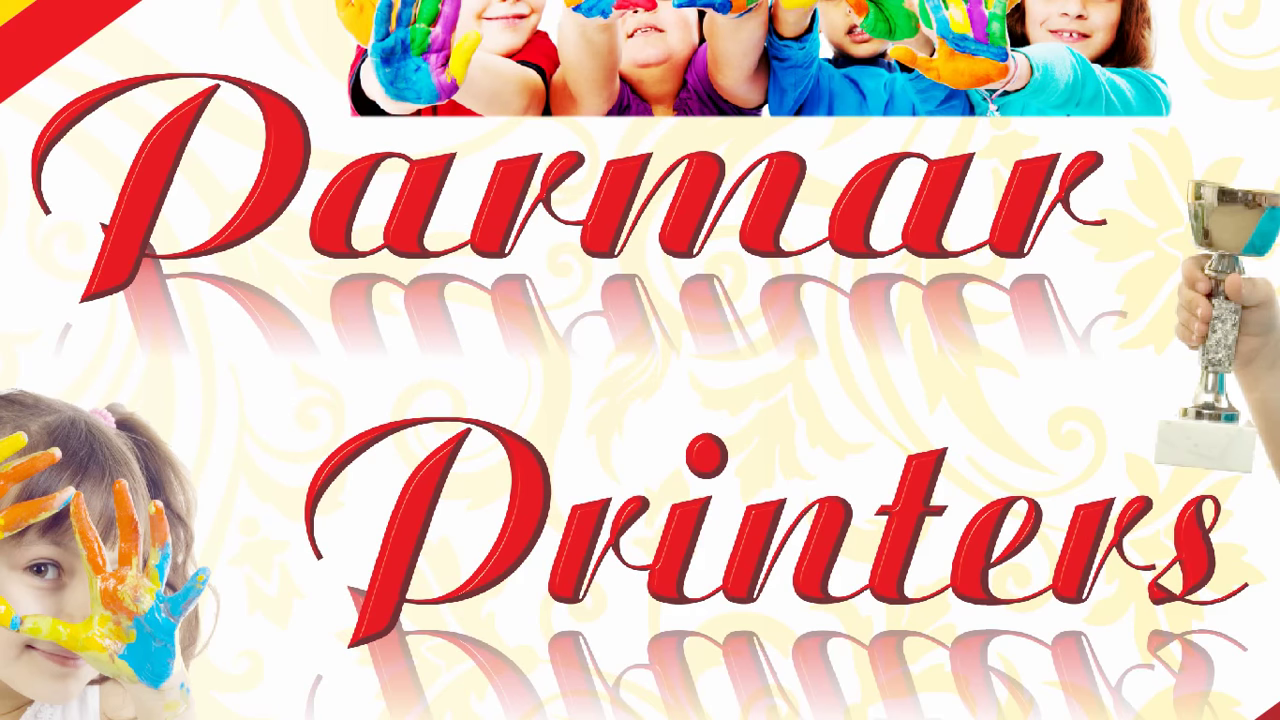
{"action": "key", "text": "Escape"}
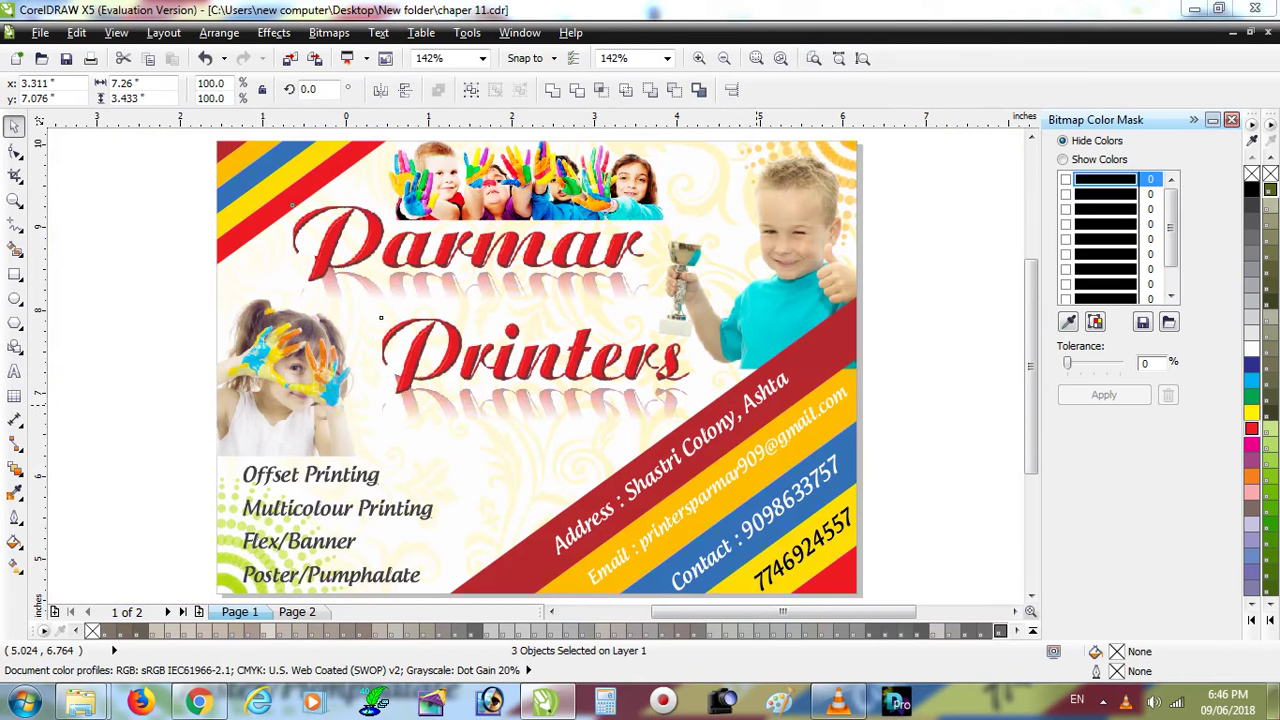
{"action": "key", "text": "F9"}
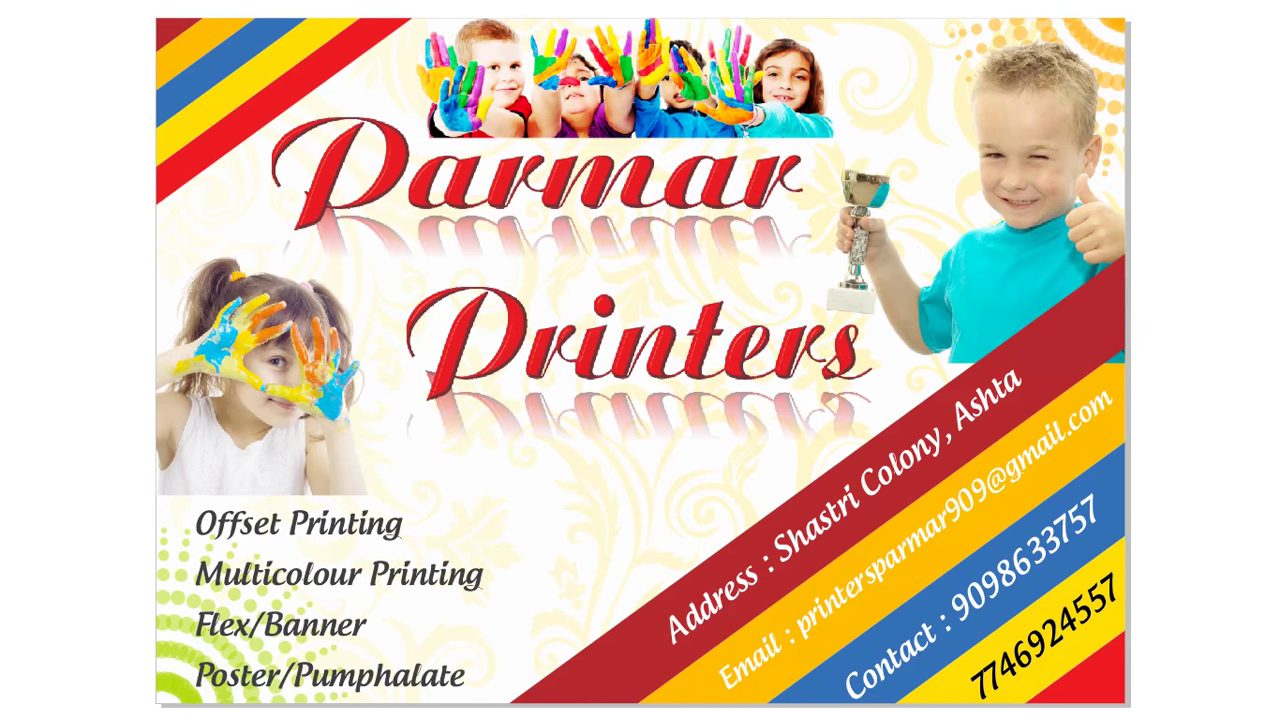
{"action": "key", "text": "Escape"}
{"action": "key", "text": "F3"}
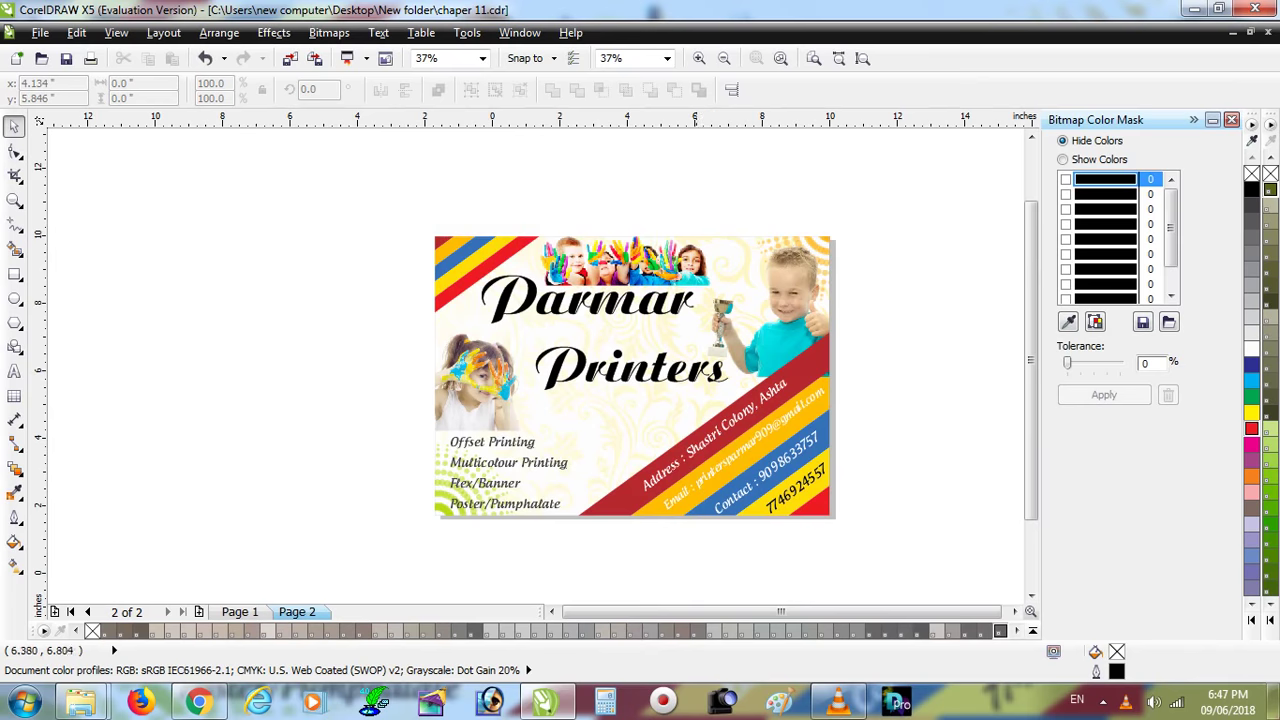
Step: Fill the Parmar title red and convert it to a 300 dpi bitmap
{"action": "scroll", "coordinate": [680, 311], "scroll_direction": "up", "scroll_amount": 2}
{"action": "left_click", "coordinate": [389, 290]}
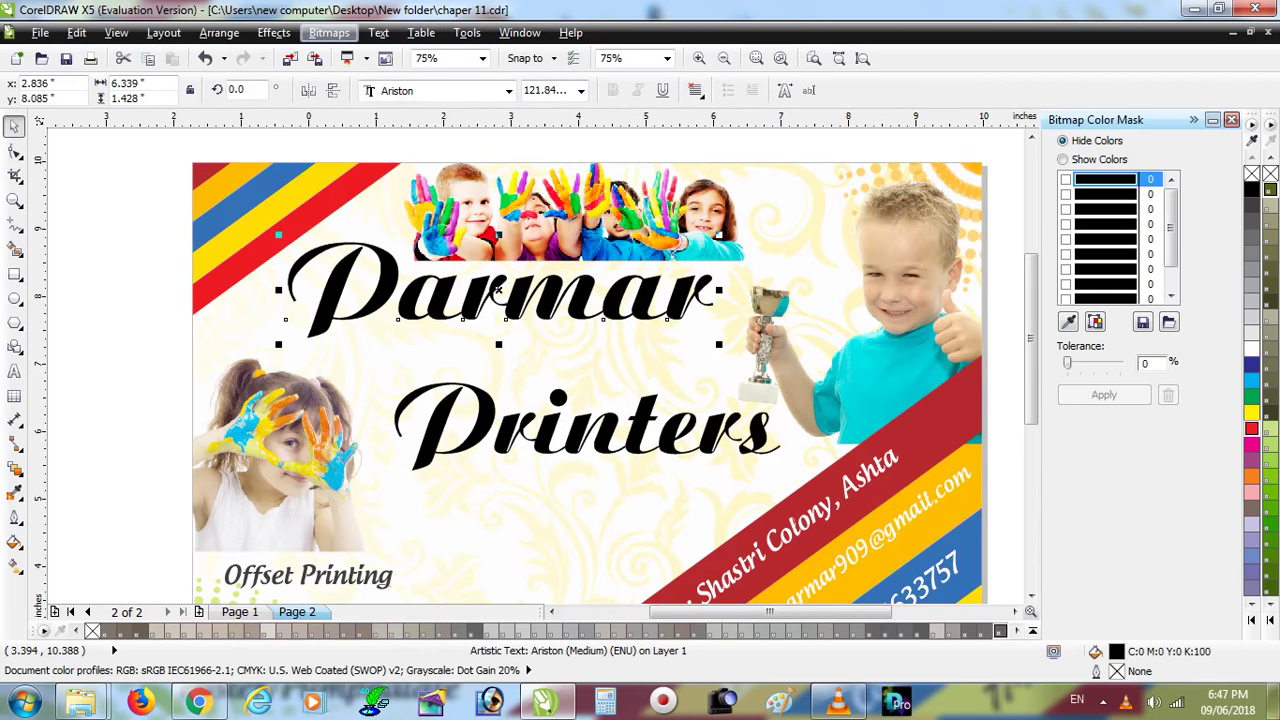
{"action": "left_click", "coordinate": [1251, 428]}
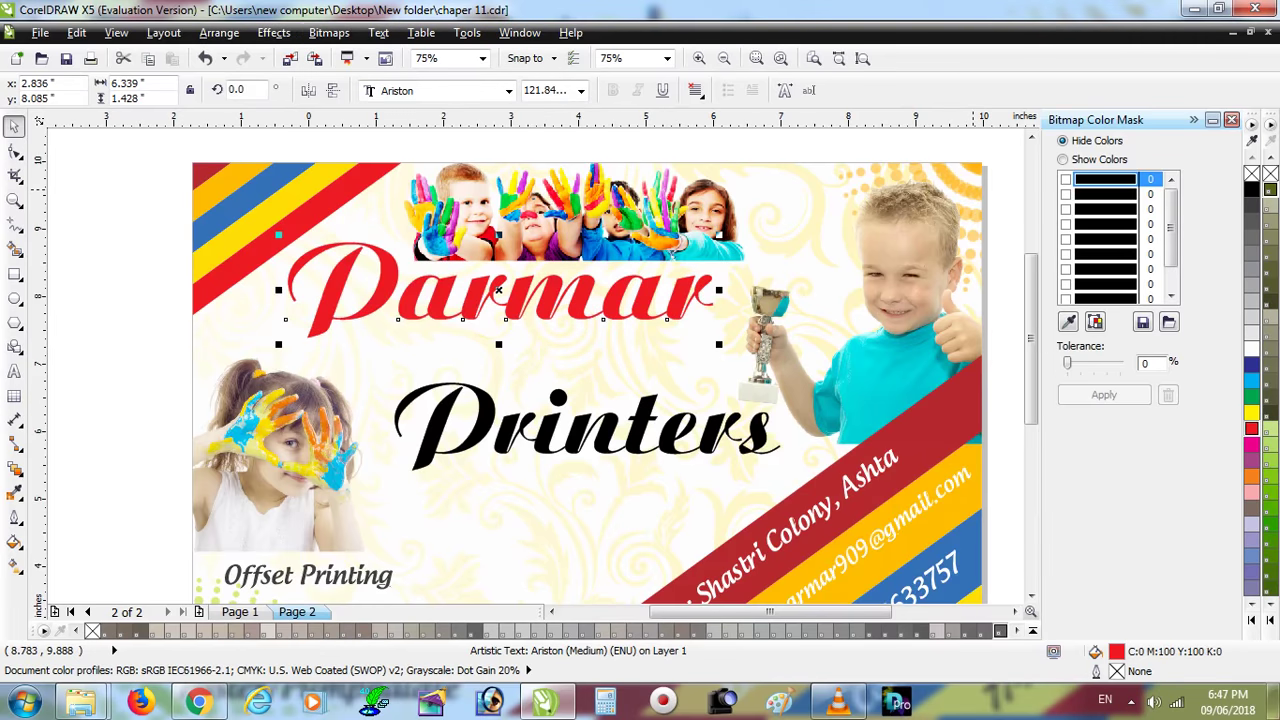
{"action": "left_click", "coordinate": [329, 33]}
{"action": "left_click", "coordinate": [383, 54]}
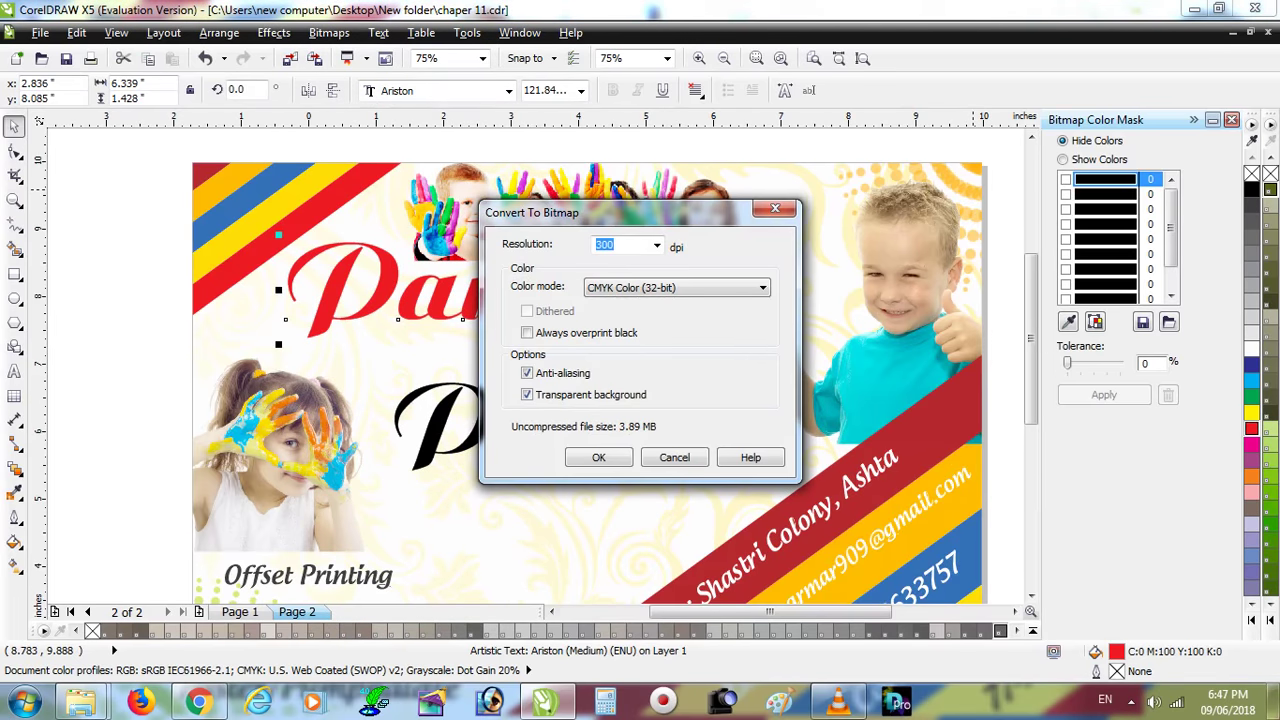
{"action": "left_click", "coordinate": [598, 457]}
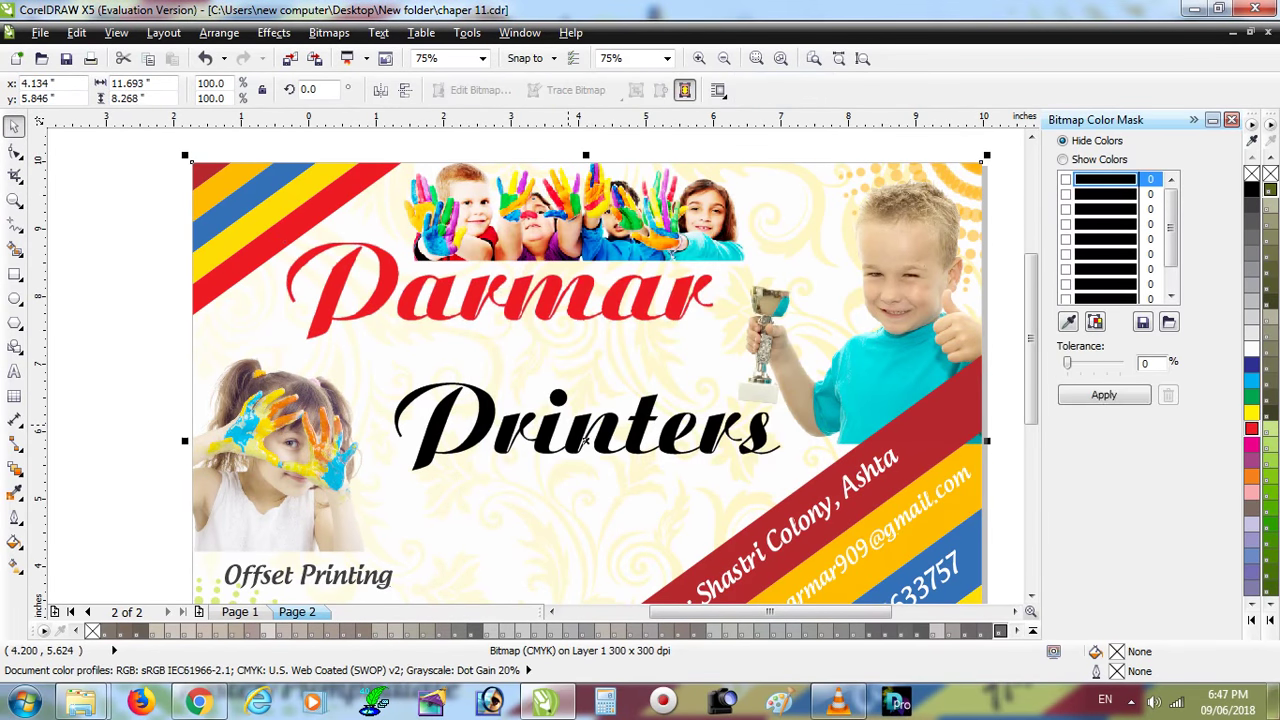
Step: Fill the Printers title red and start converting it to a bitmap
{"action": "left_click", "coordinate": [590, 442]}
{"action": "left_click", "coordinate": [590, 442]}
{"action": "left_click", "coordinate": [1251, 428]}
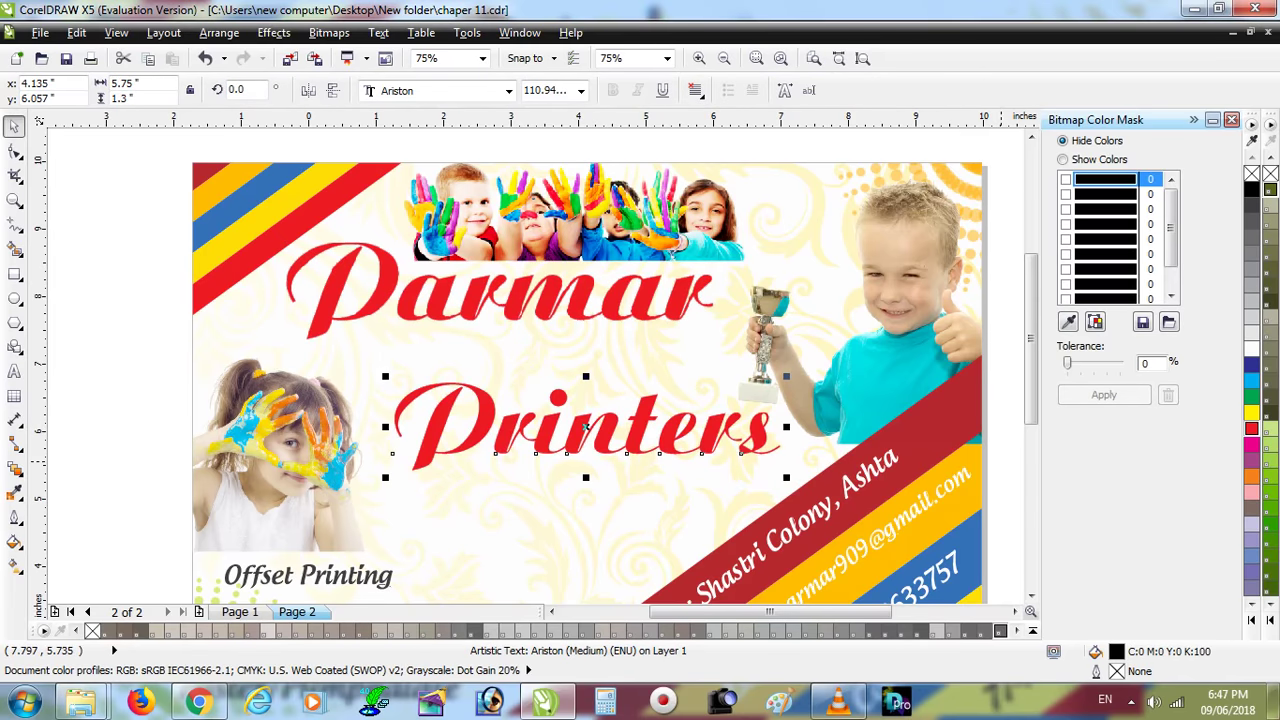
{"action": "left_click", "coordinate": [329, 33]}
{"action": "left_click", "coordinate": [383, 54]}
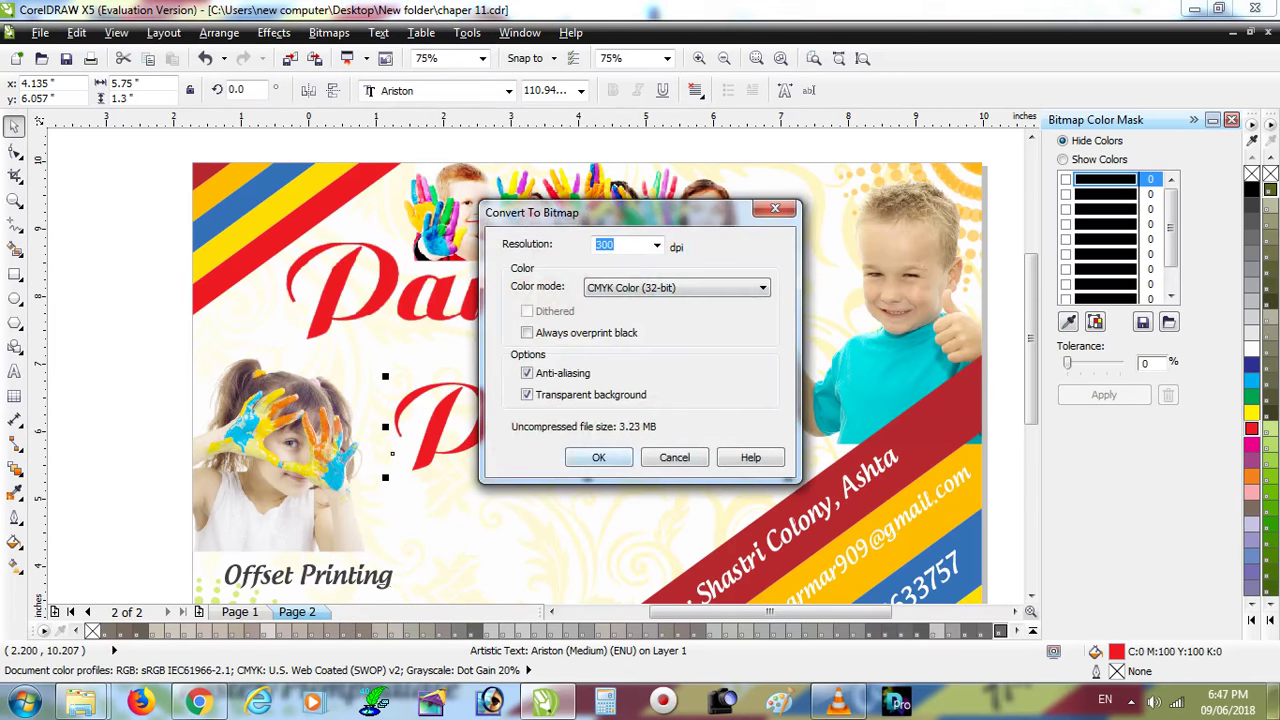
{"action": "left_click", "coordinate": [598, 457]}
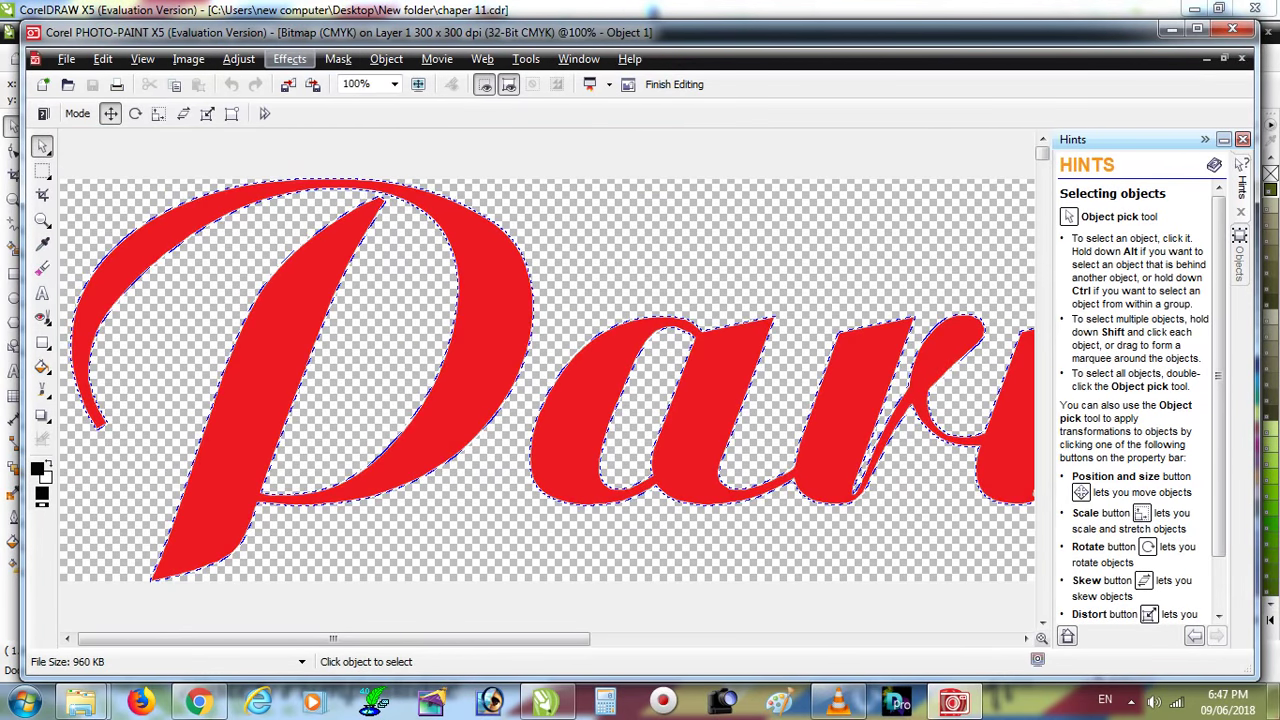
Step: Apply the Plastic texture to the Parmar bitmap and save it back into the flyer
{"action": "left_click", "coordinate": [289, 59]}
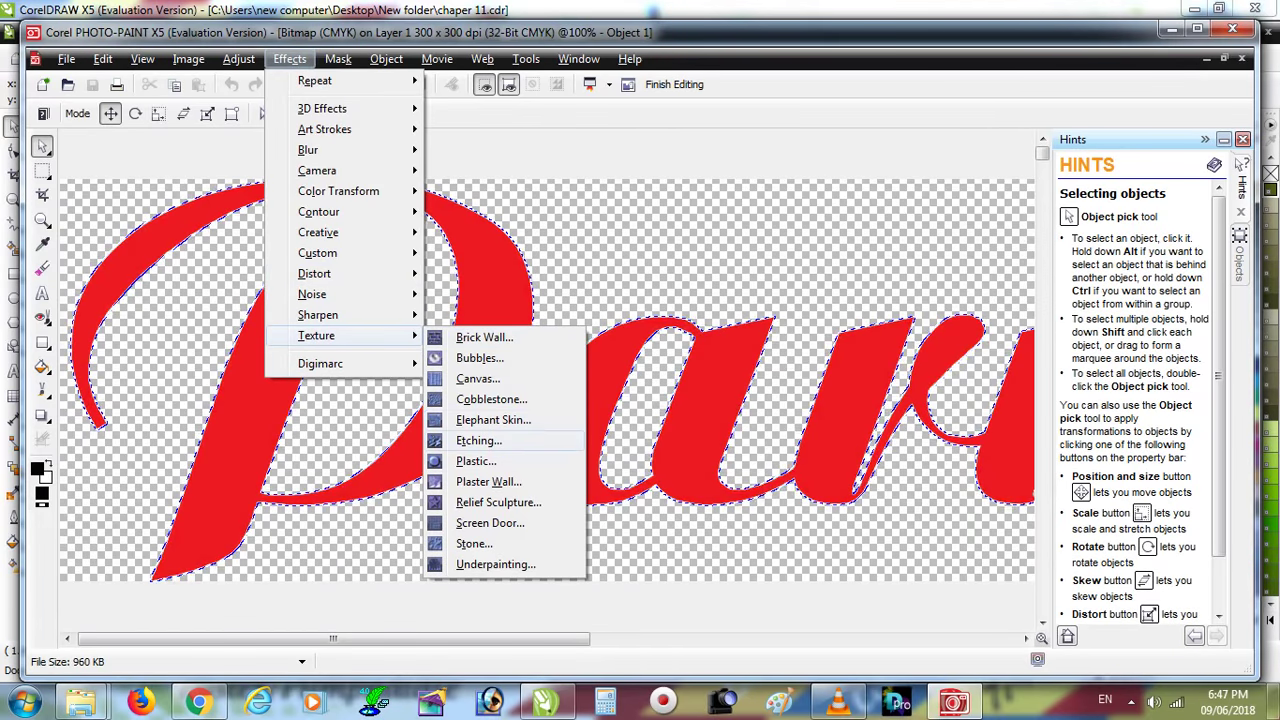
{"action": "left_click", "coordinate": [476, 461]}
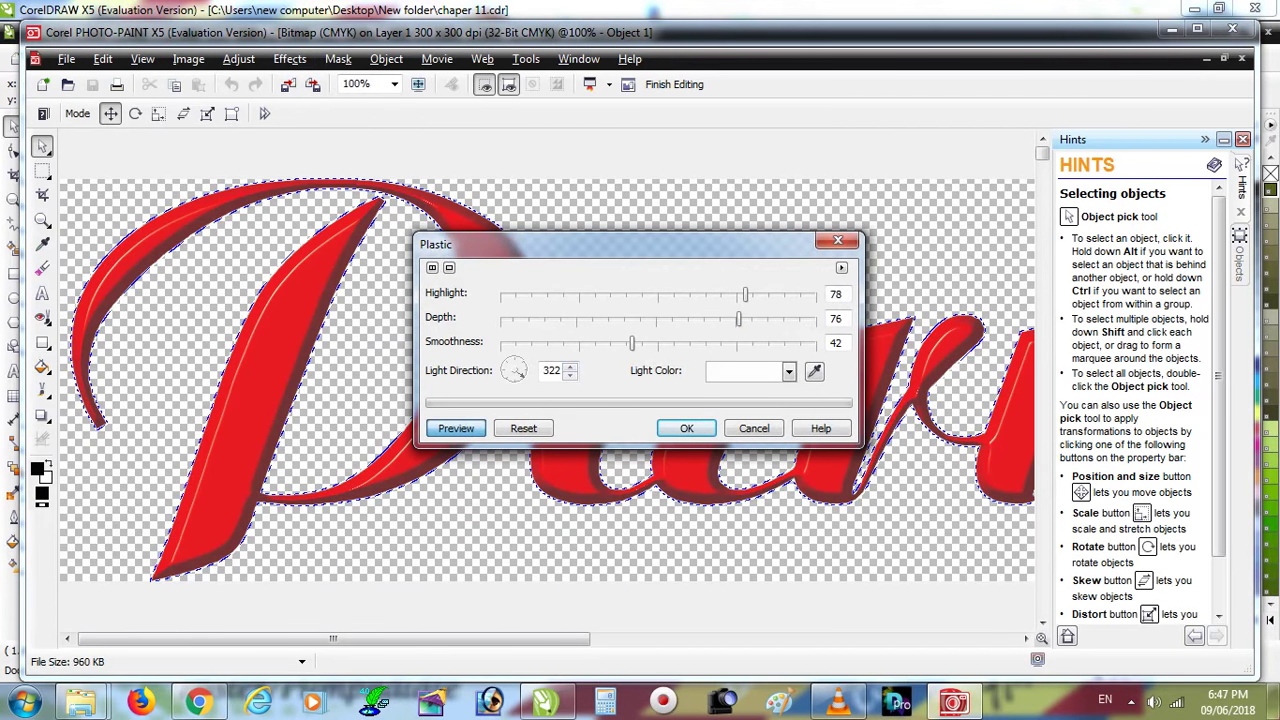
{"action": "mouse_move", "coordinate": [745, 294]}
{"action": "left_mouse_down"}
{"action": "mouse_move", "coordinate": [758, 294]}
{"action": "mouse_move", "coordinate": [745, 294]}
{"action": "left_mouse_up"}
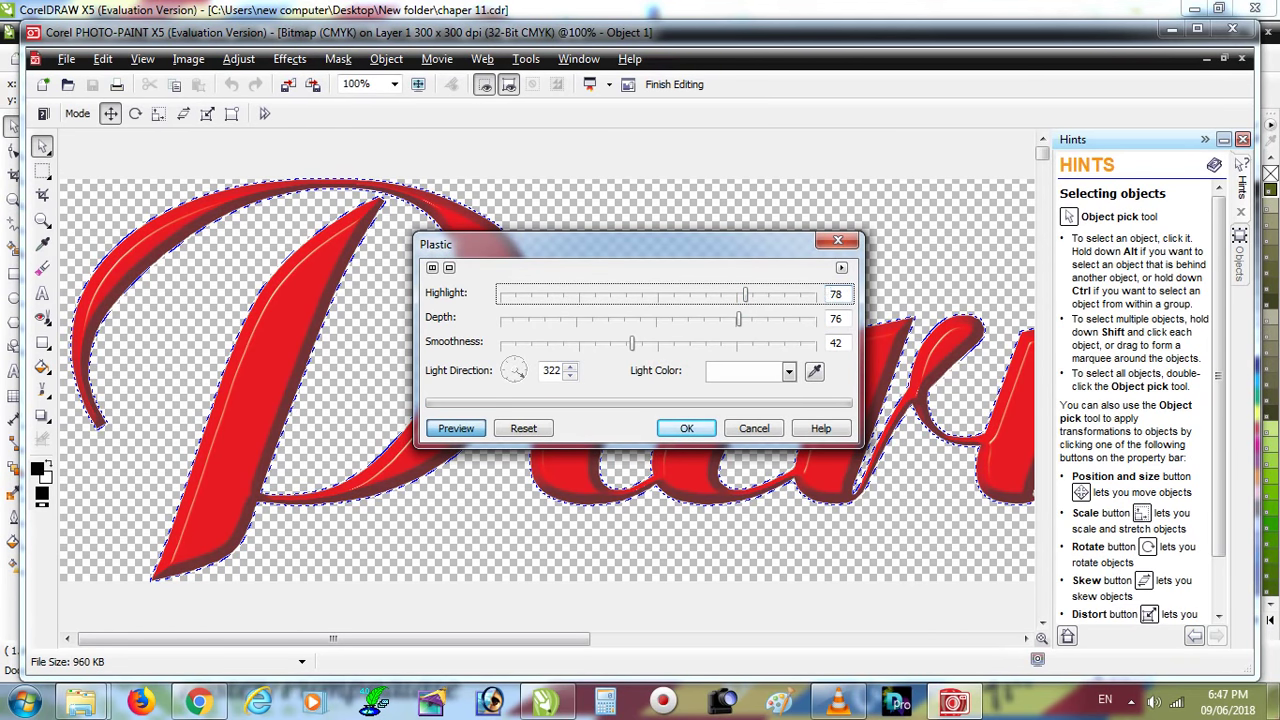
{"action": "left_click", "coordinate": [687, 428]}
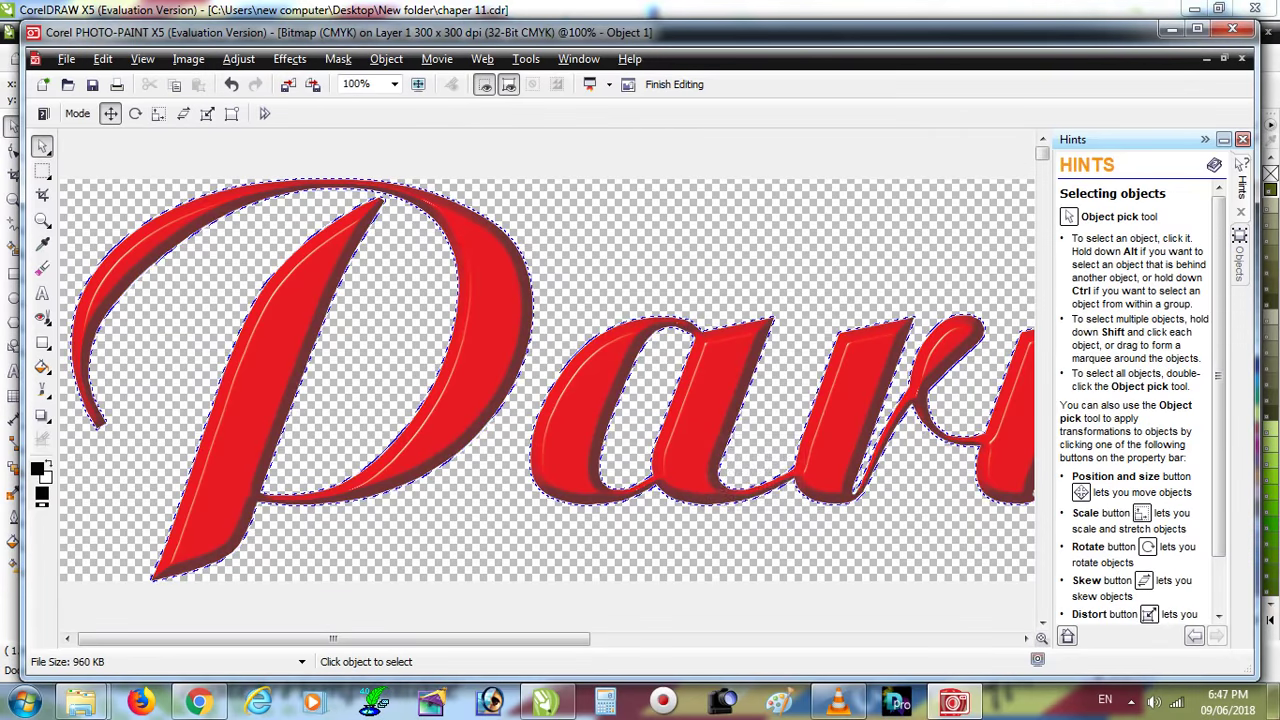
{"action": "left_click", "coordinate": [1232, 28]}
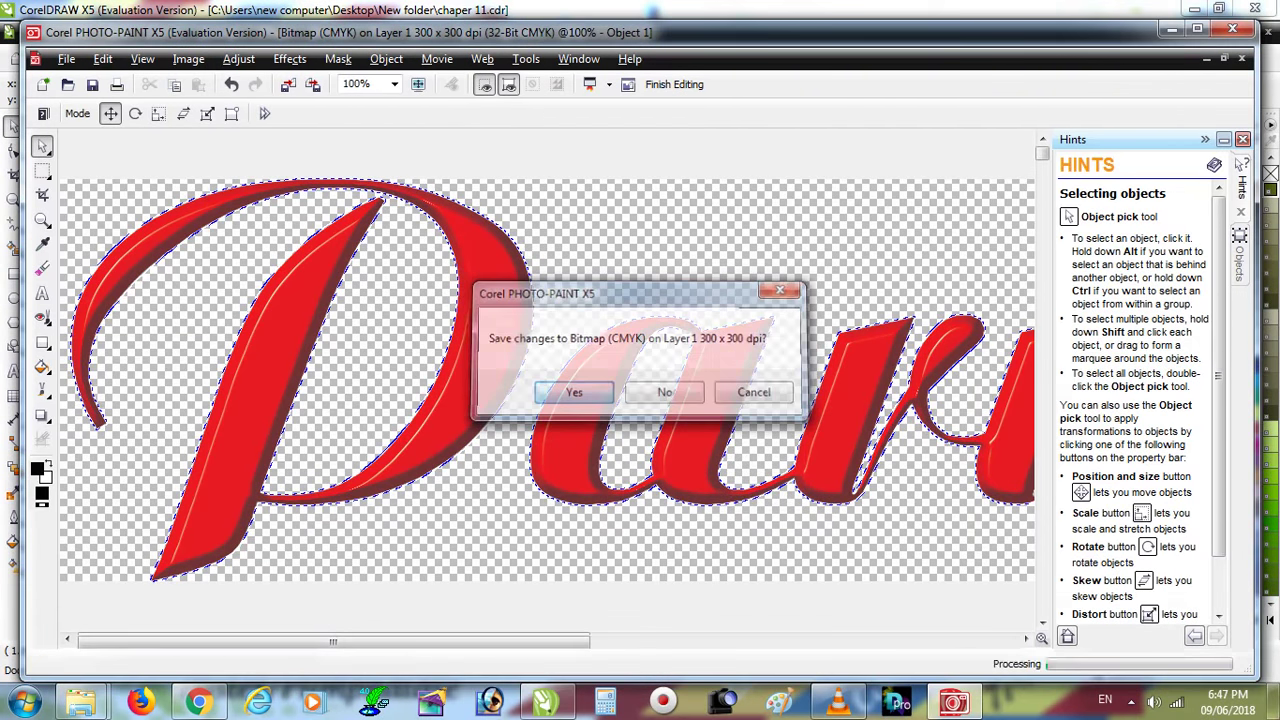
{"action": "key", "text": "Return"}
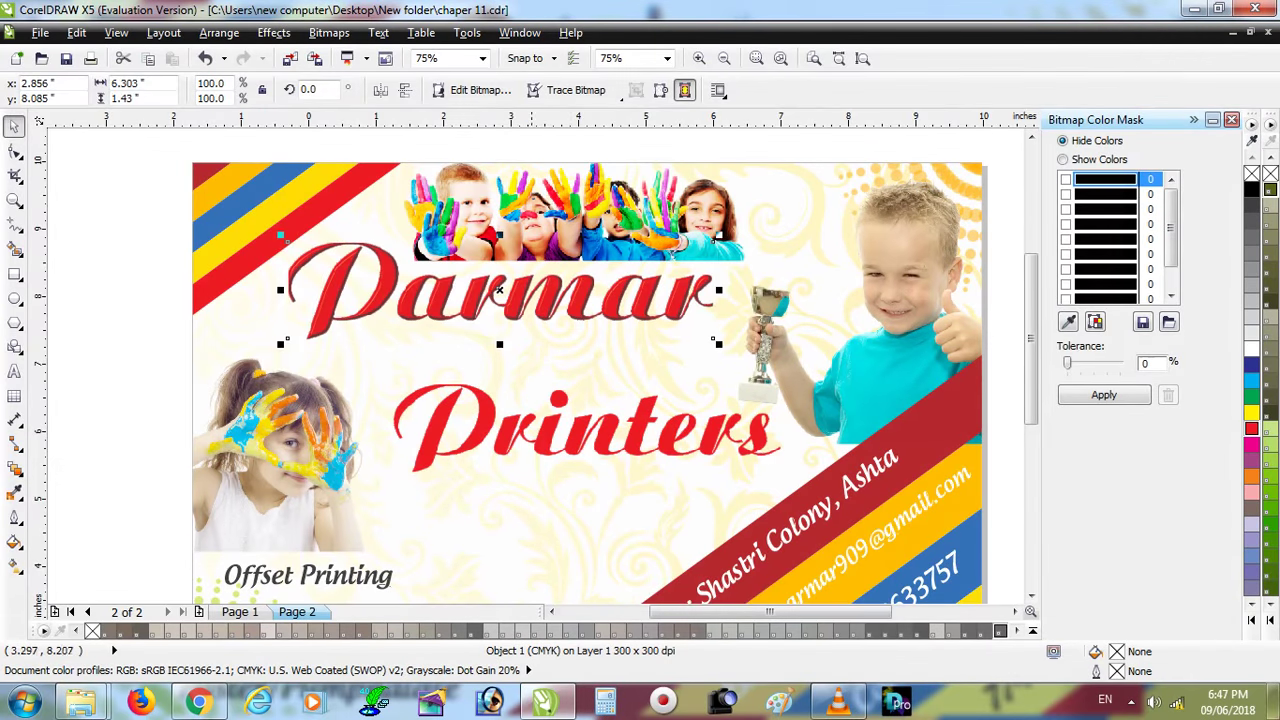
Step: Select the red Printers bitmap and open it in PHOTO-PAINT via Edit Bitmap
{"action": "scroll", "coordinate": [531, 281], "scroll_direction": "up", "scroll_amount": 2}
{"action": "scroll", "coordinate": [540, 281], "scroll_direction": "up", "scroll_amount": 2}
{"action": "scroll", "coordinate": [550, 280], "scroll_direction": "up", "scroll_amount": 1}
{"action": "scroll", "coordinate": [202, 351], "scroll_direction": "down", "scroll_amount": 2}
{"action": "scroll", "coordinate": [704, 272], "scroll_direction": "down", "scroll_amount": 2}
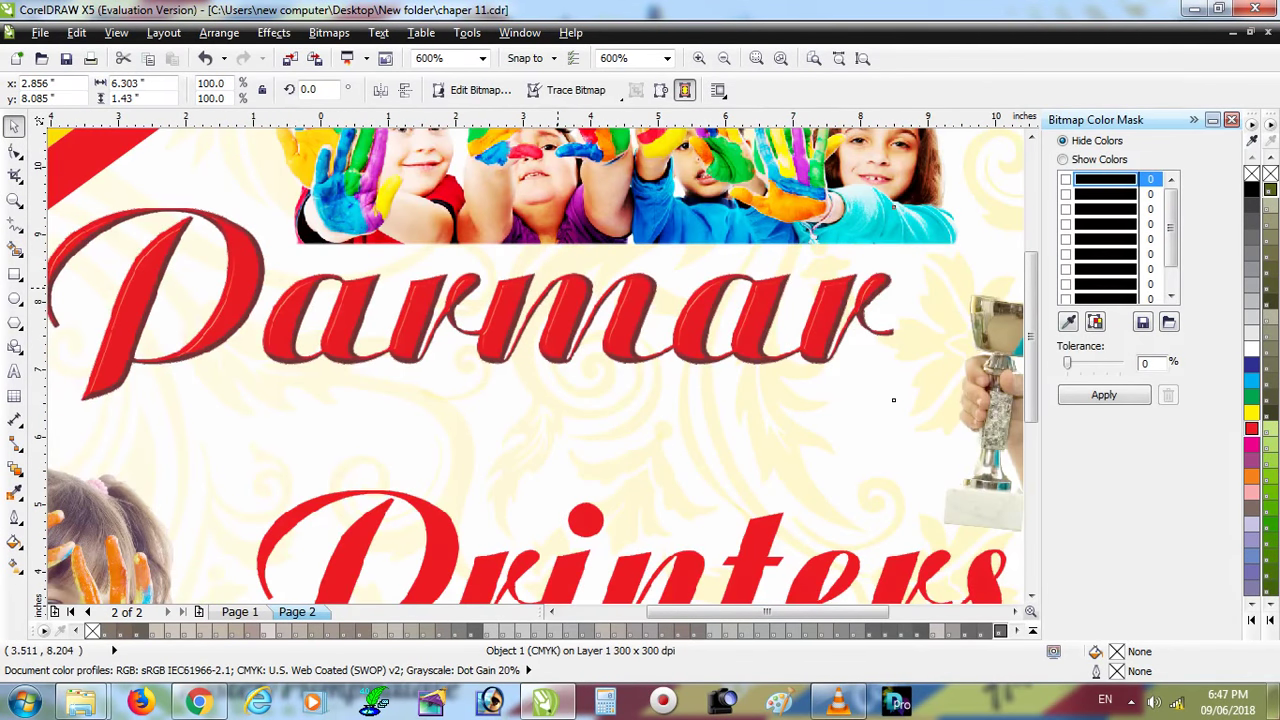
{"action": "scroll", "coordinate": [893, 400], "scroll_direction": "down", "scroll_amount": 3}
{"action": "left_click", "coordinate": [506, 457]}
{"action": "scroll", "coordinate": [530, 450], "scroll_direction": "up", "scroll_amount": 1}
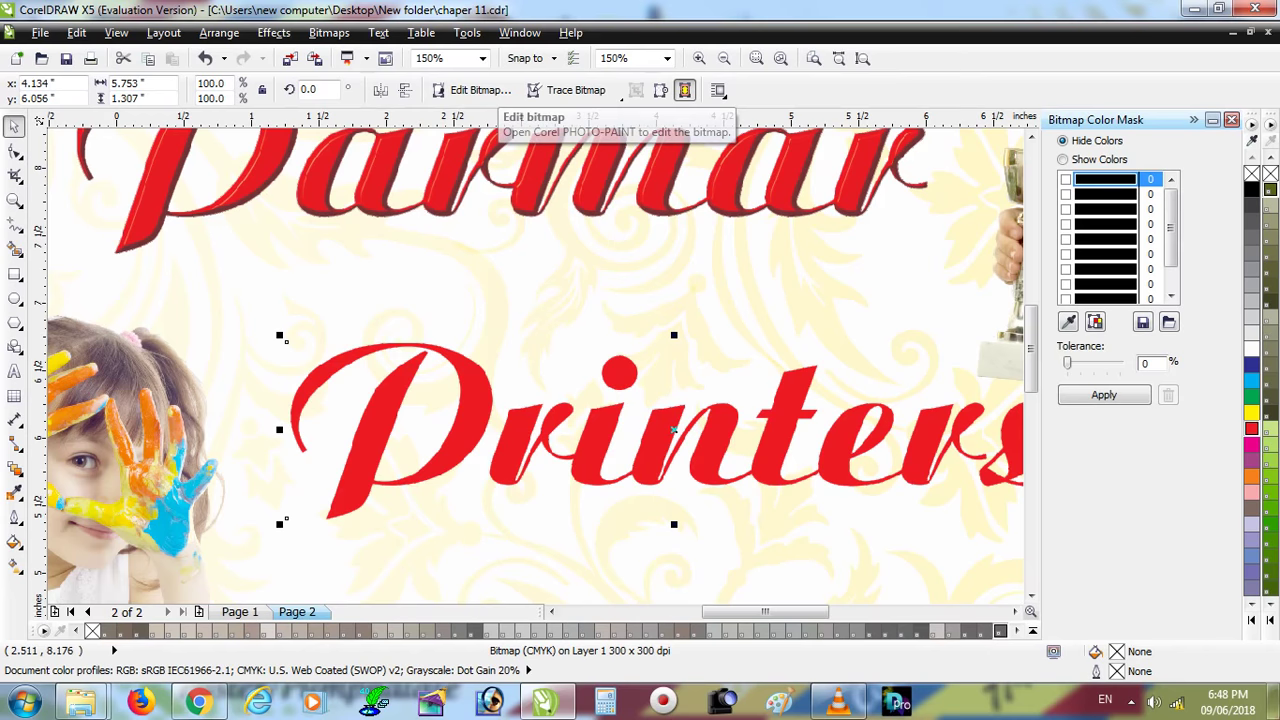
{"action": "left_click", "coordinate": [472, 90]}
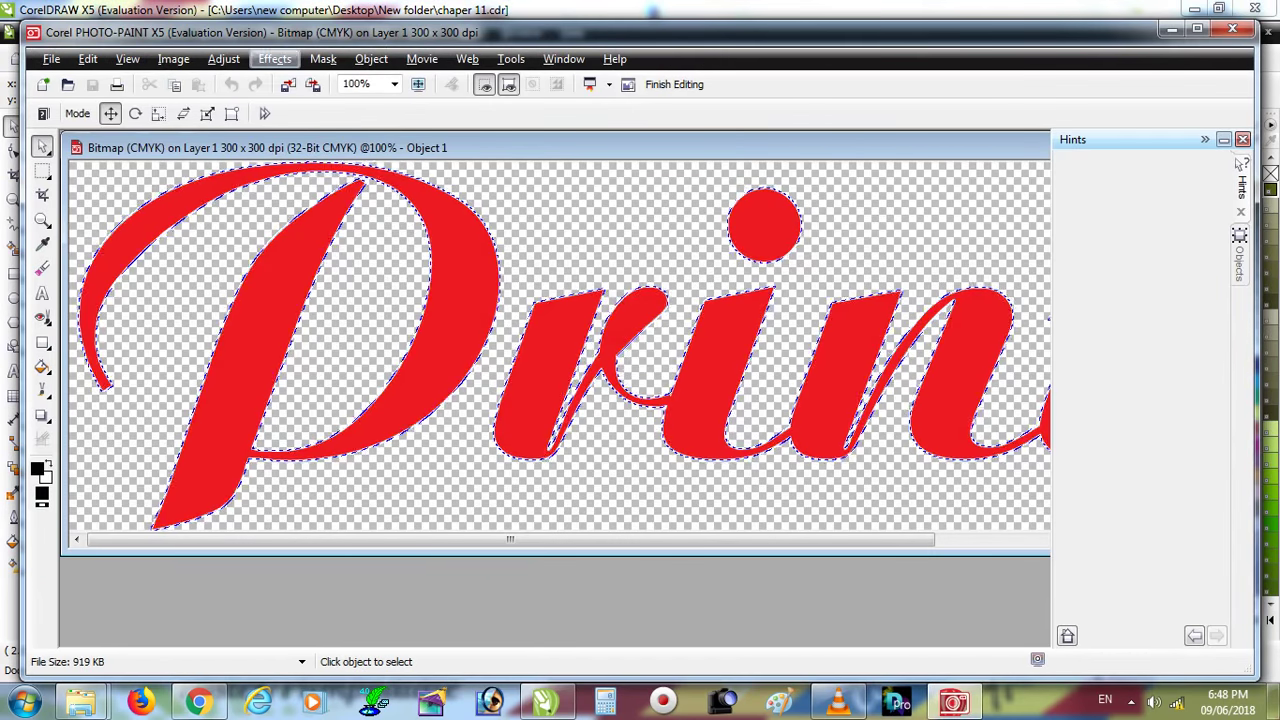
Step: Give Printers the Plastic texture at smoothness 44 and save it into the flyer
{"action": "left_click", "coordinate": [274, 59]}
{"action": "mouse_move", "coordinate": [301, 335]}
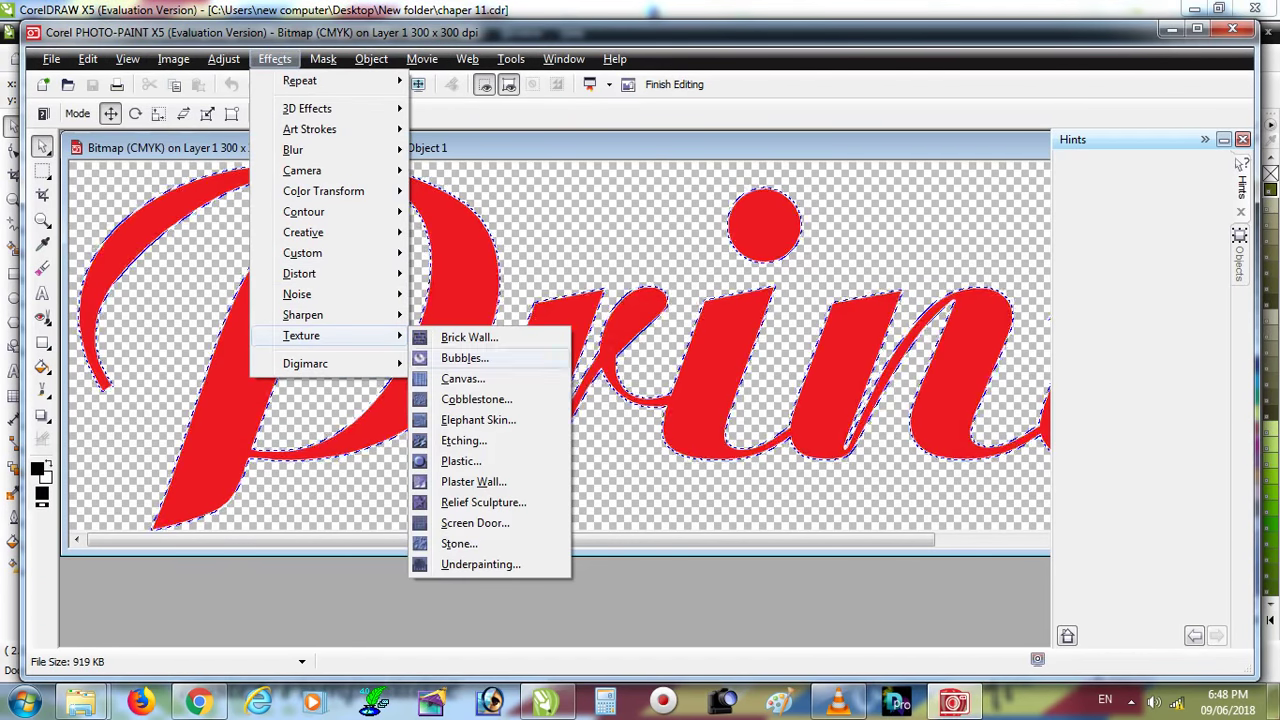
{"action": "left_click", "coordinate": [461, 461]}
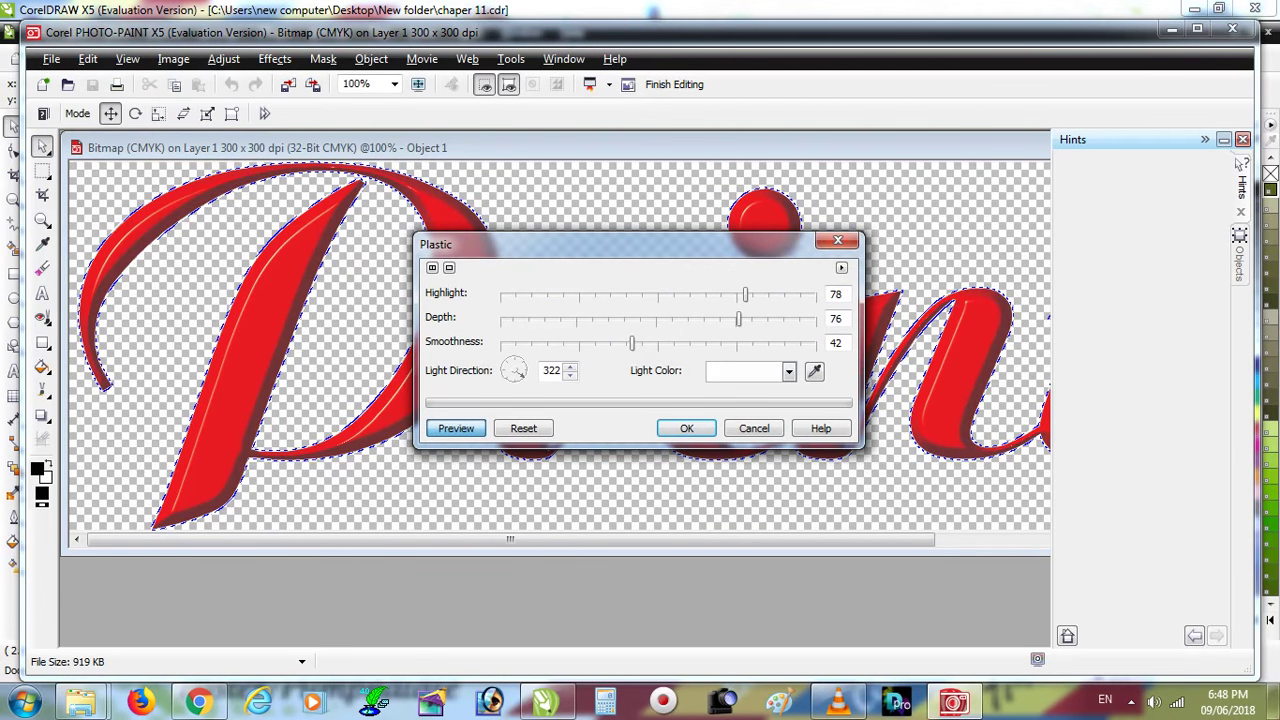
{"action": "key", "text": "Right"}
{"action": "key", "text": "Right"}
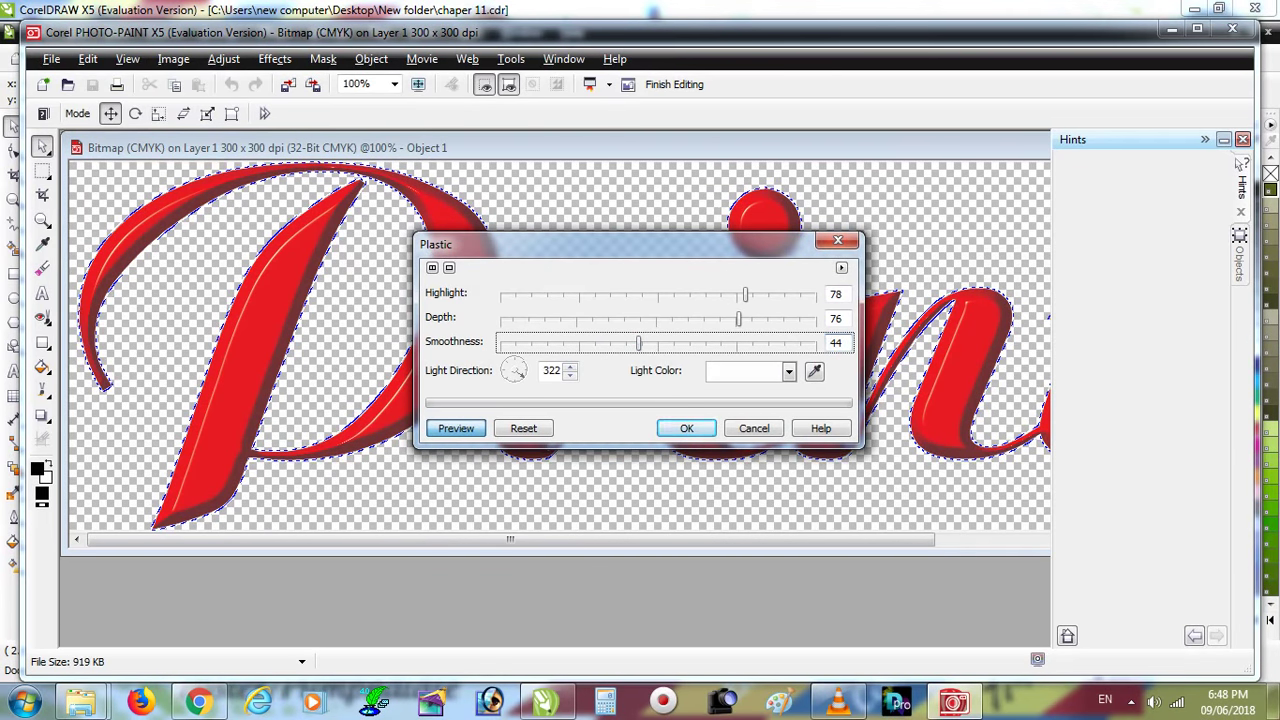
{"action": "left_click", "coordinate": [686, 428]}
{"action": "left_click", "coordinate": [1232, 28]}
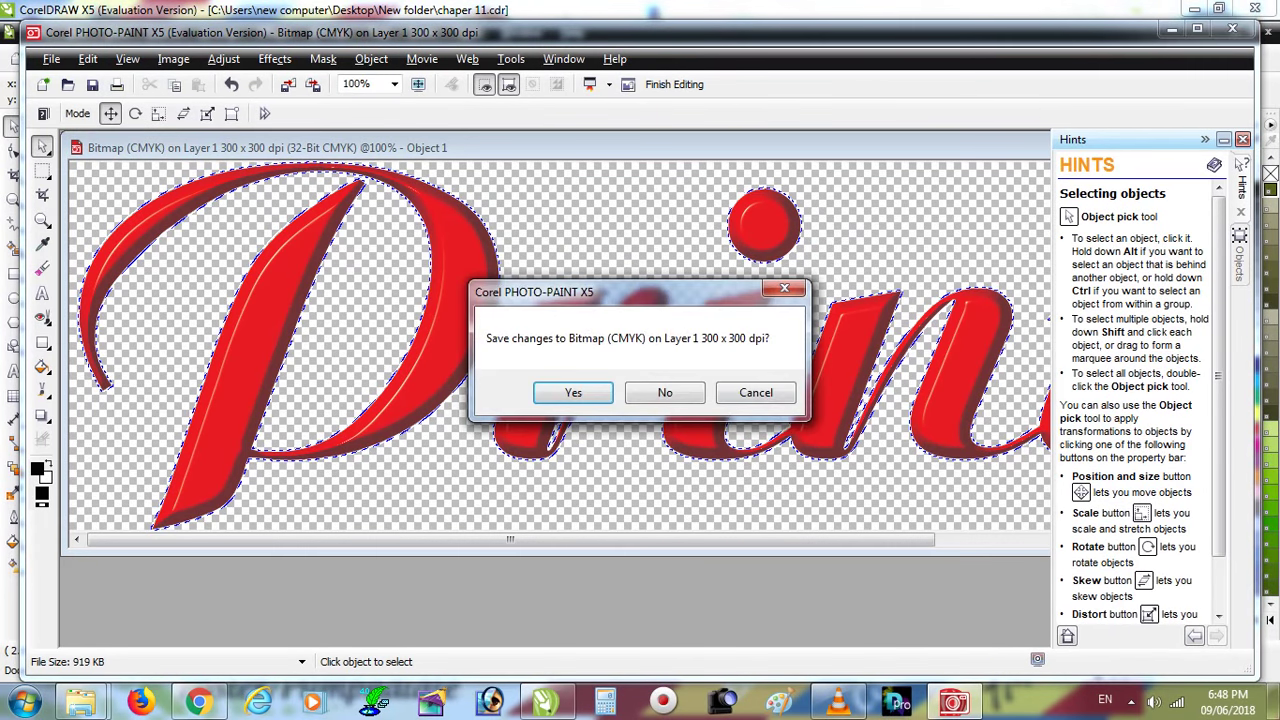
{"action": "left_click", "coordinate": [573, 392]}
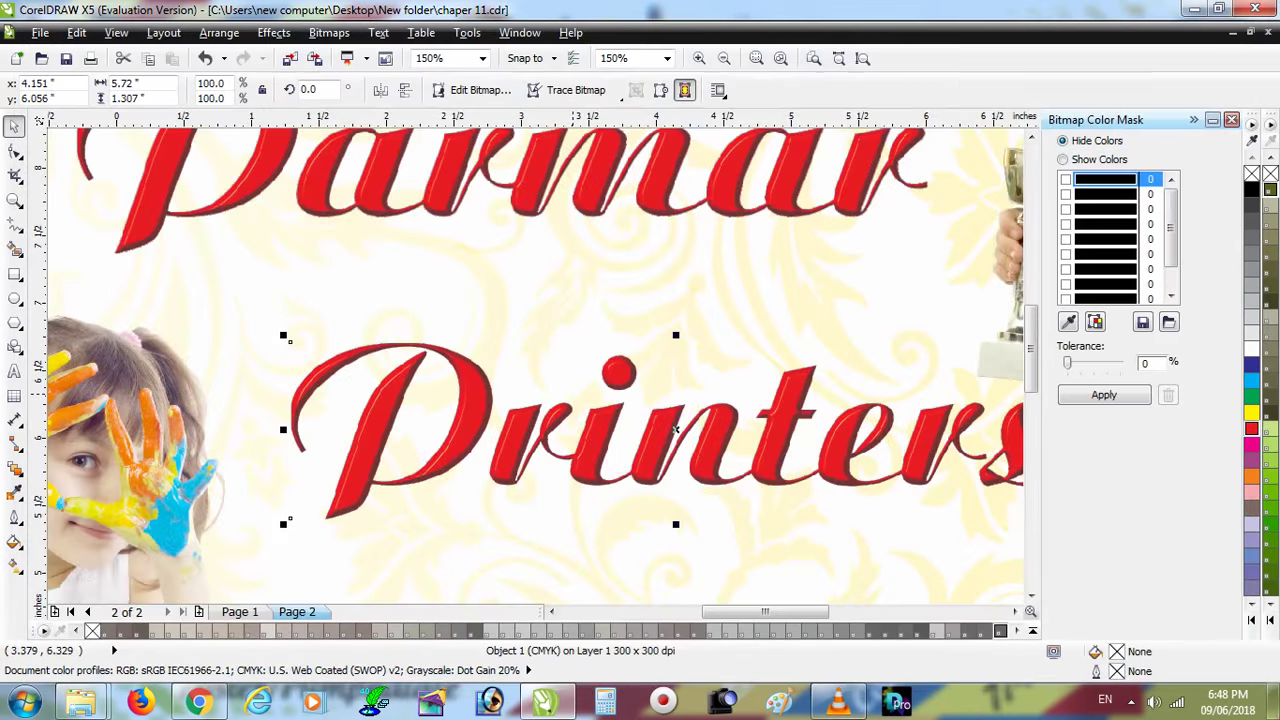
Step: Zoom out and drag Parmar's top-middle handle down to mirror it below the original
{"action": "scroll", "coordinate": [528, 342], "scroll_direction": "down", "scroll_amount": 1}
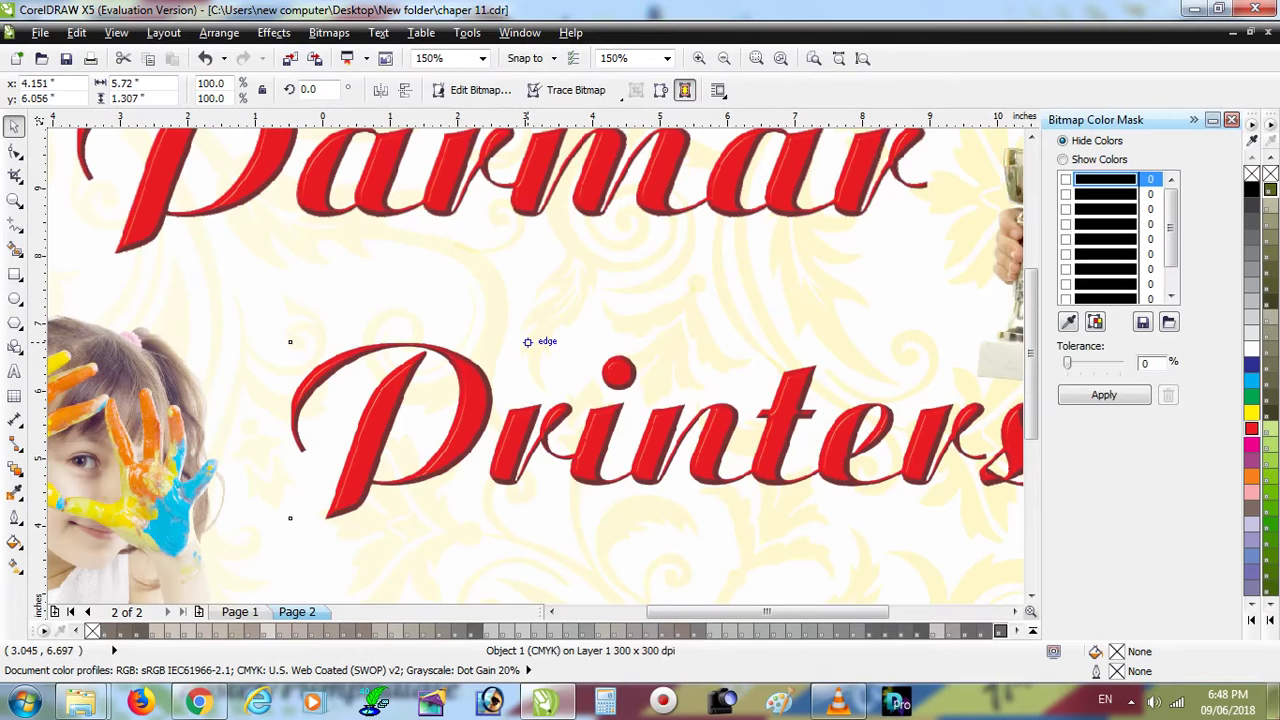
{"action": "scroll", "coordinate": [528, 342], "scroll_direction": "down", "scroll_amount": 2}
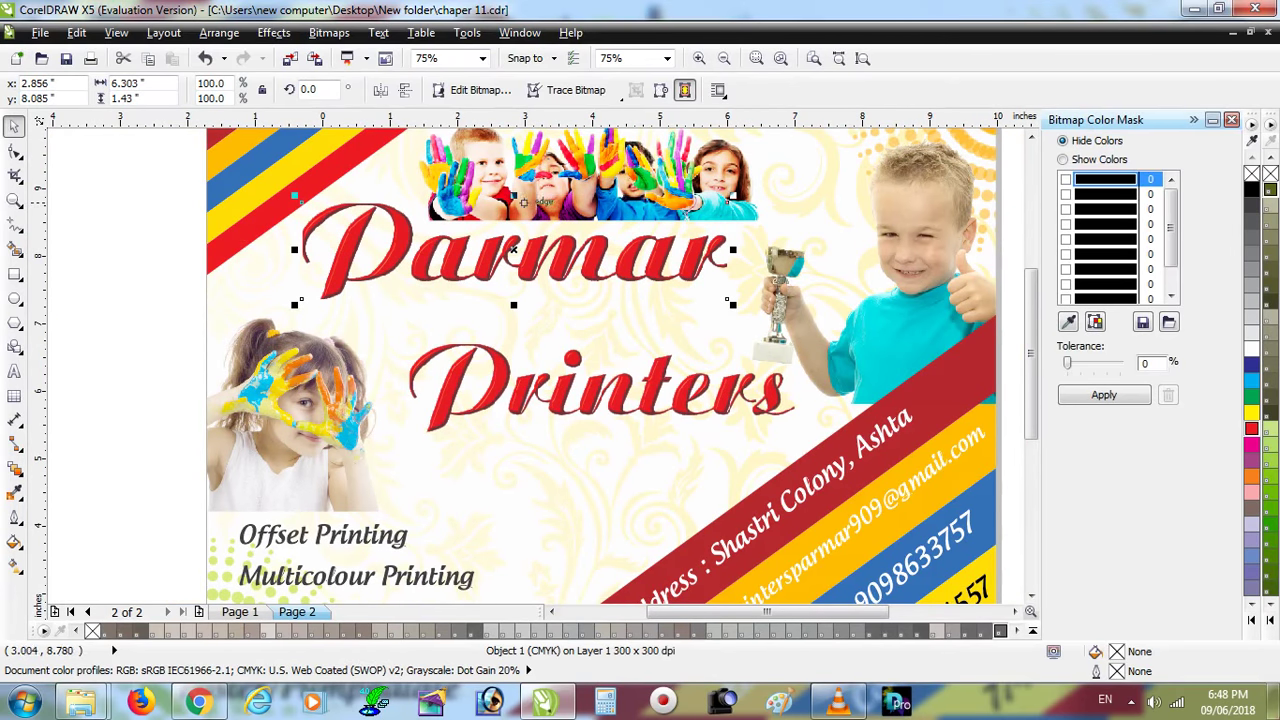
{"action": "left_click_drag", "start_coordinate": [513, 195], "coordinate": [514, 298]}
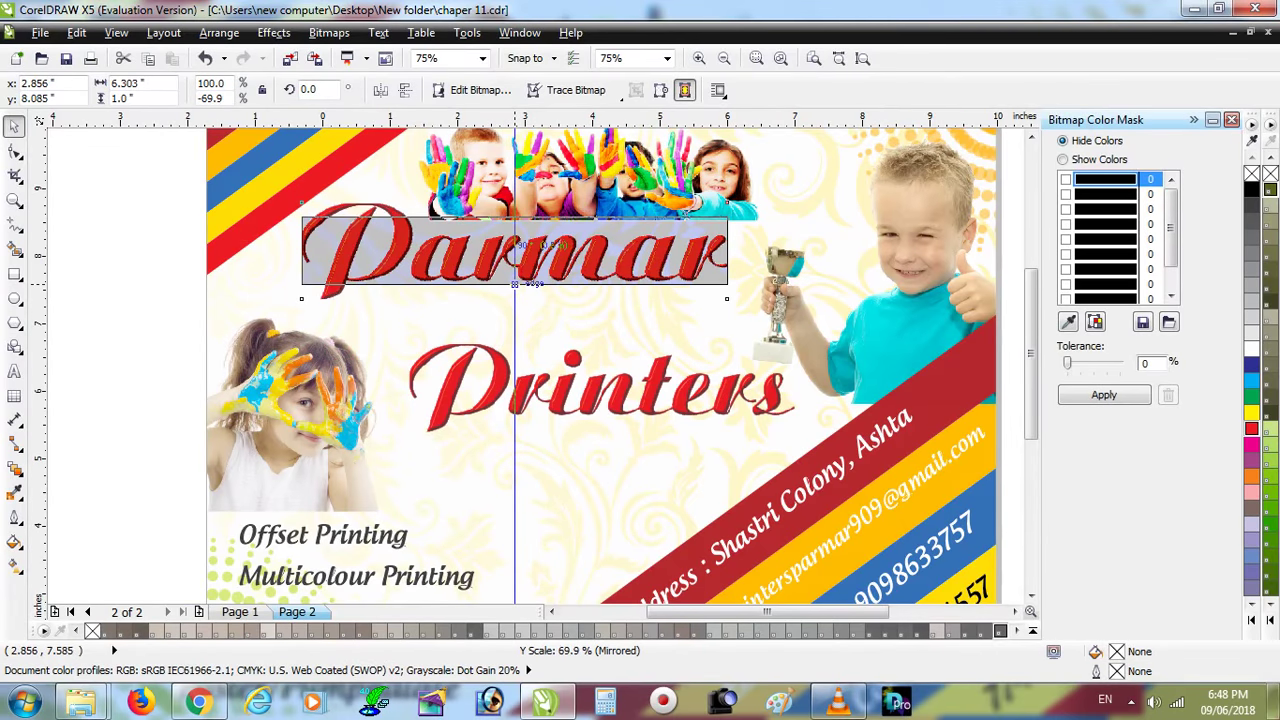
Step: Mirror the Parmar copy, restore its full height, and nudge it just under the title
{"action": "mouse_move", "coordinate": [514, 298]}
{"action": "left_mouse_down"}
{"action": "mouse_move", "coordinate": [513, 198]}
{"action": "mouse_move", "coordinate": [484, 400]}
{"action": "left_mouse_up"}
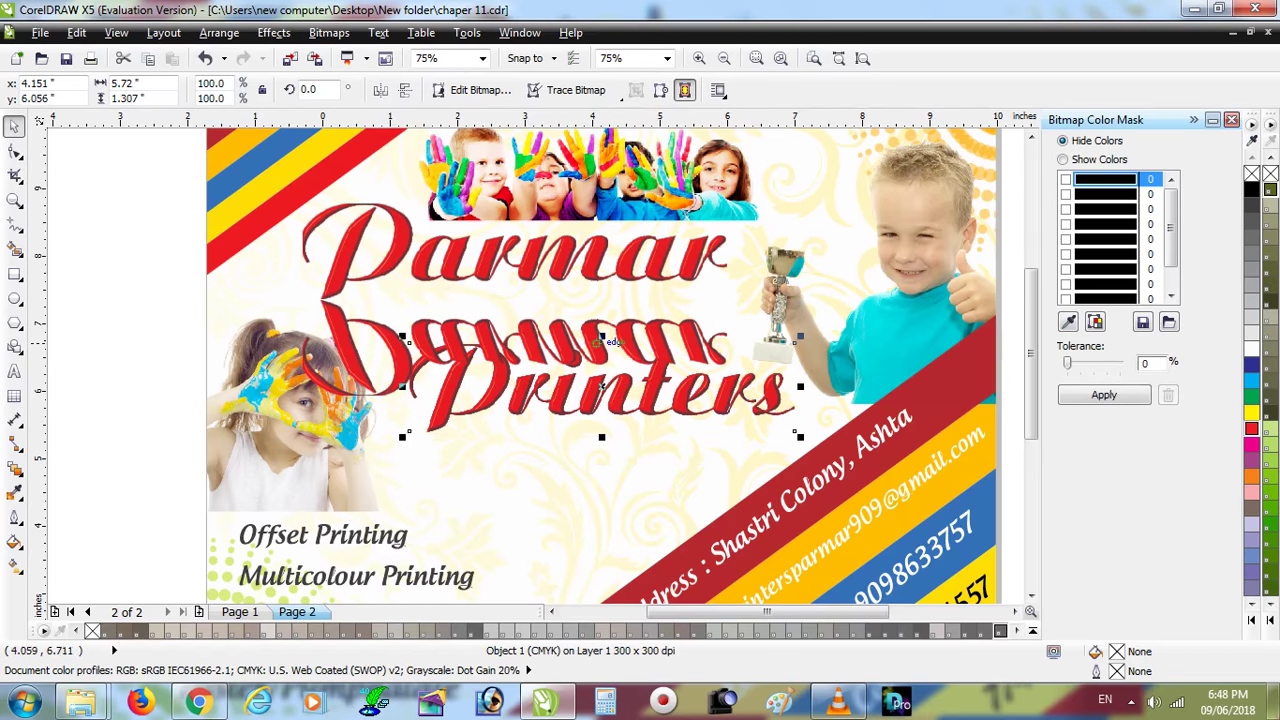
{"action": "left_click_drag", "start_coordinate": [601, 337], "coordinate": [602, 516]}
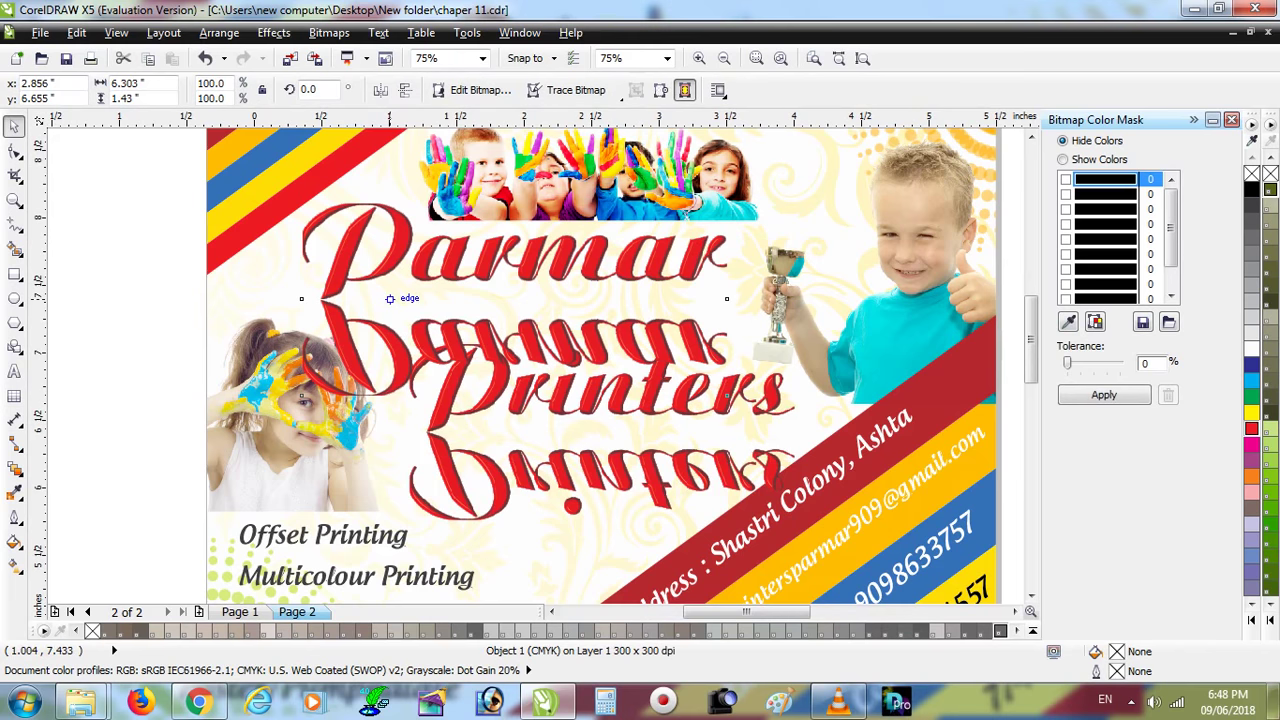
{"action": "scroll", "coordinate": [390, 298], "scroll_direction": "up", "scroll_amount": 2}
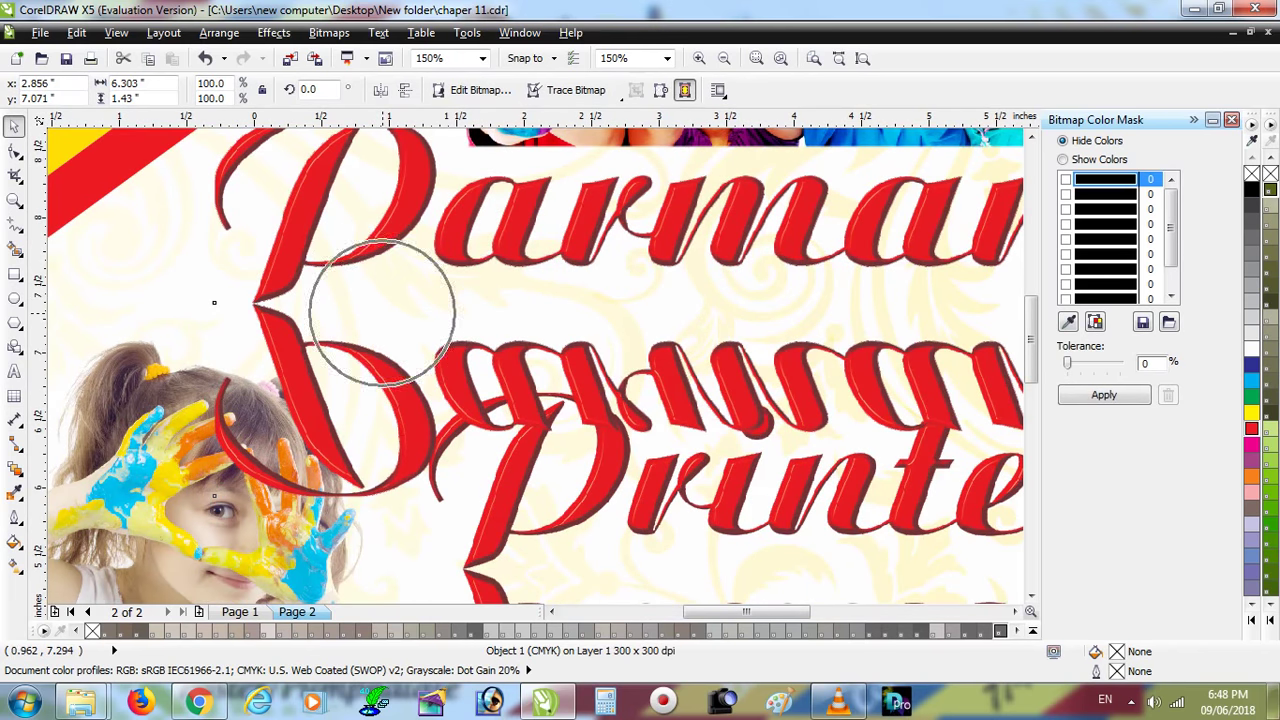
{"action": "key", "text": "Up"}
{"action": "key", "text": "Up"}
{"action": "key", "text": "Up"}
{"action": "key", "text": "Up"}
{"action": "key", "text": "Up"}
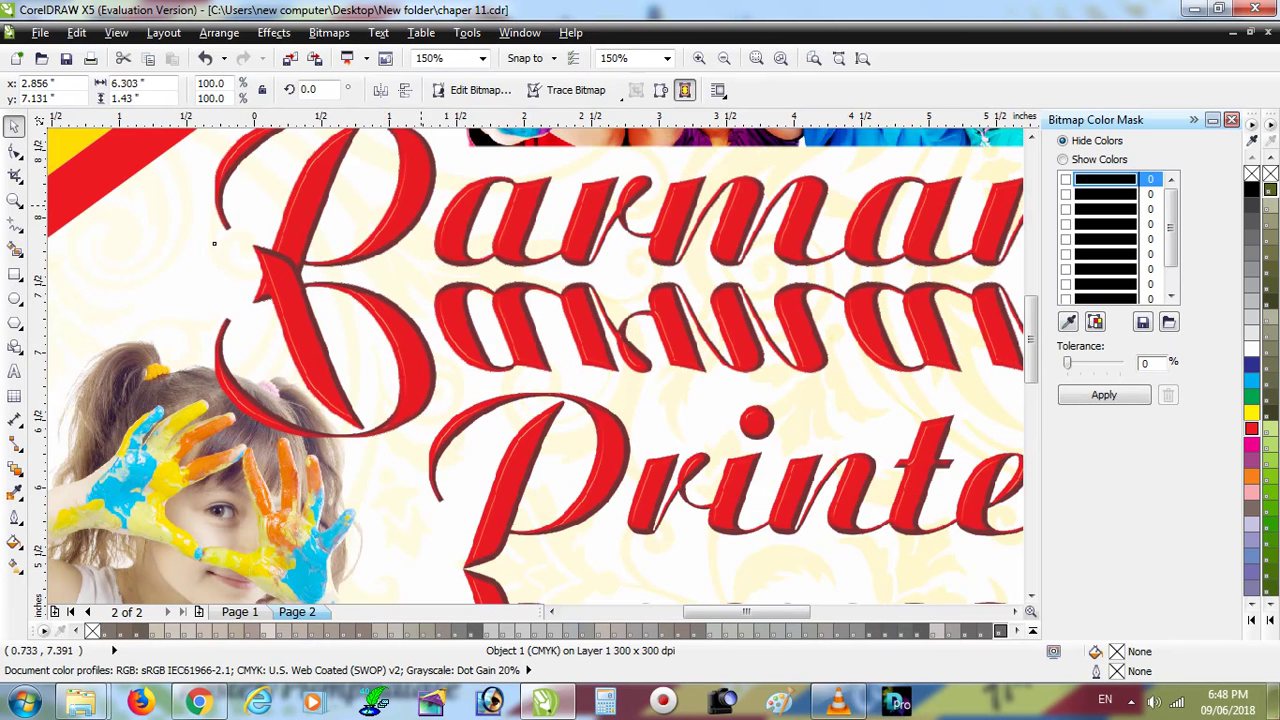
{"action": "key", "text": "Up"}
{"action": "key", "text": "ctrl+z"}
Step: Fade the mirrored Parmar copy with a linear transparency
{"action": "left_click", "coordinate": [15, 466]}
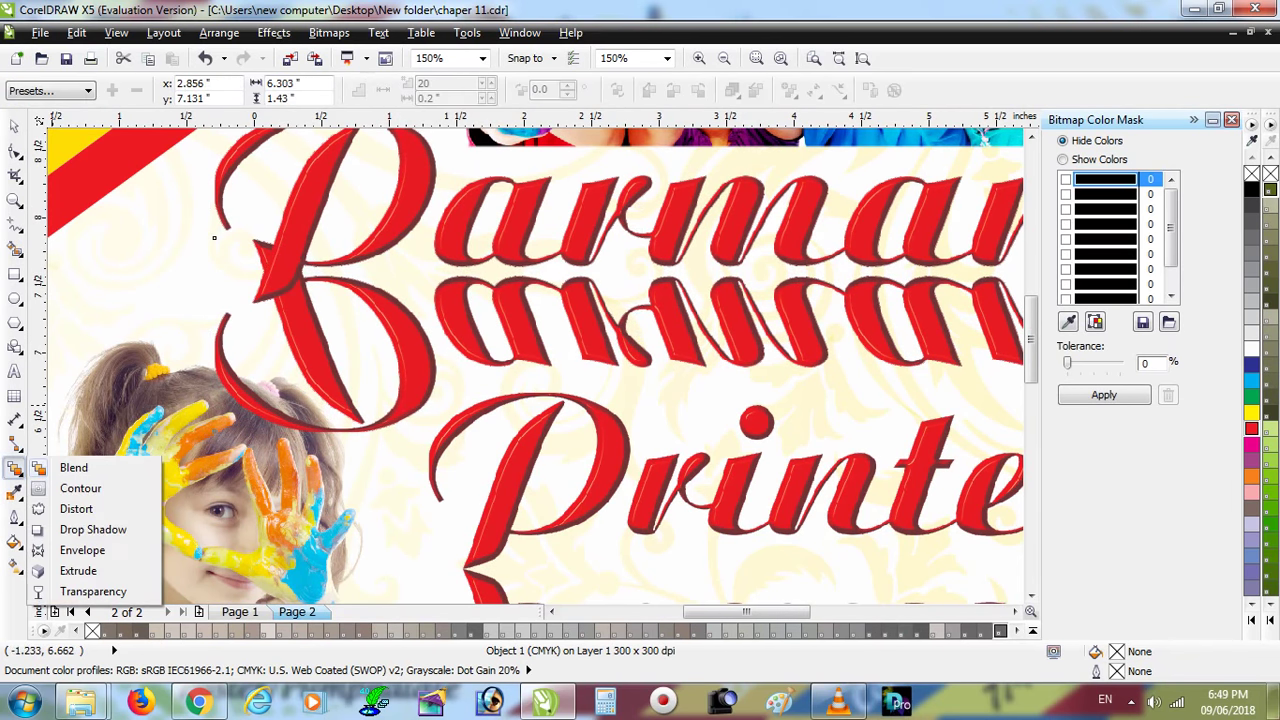
{"action": "left_click", "coordinate": [93, 591]}
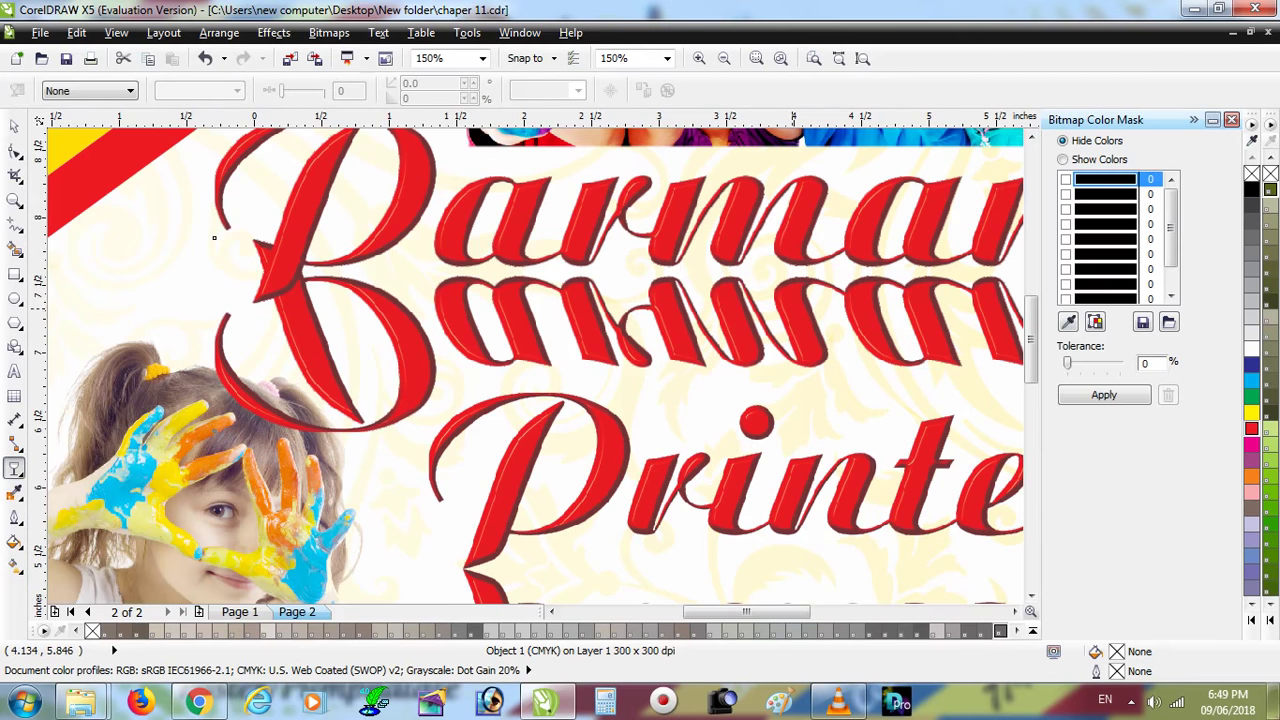
{"action": "mouse_move", "coordinate": [790, 330]}
{"action": "left_mouse_down"}
{"action": "mouse_move", "coordinate": [790, 345]}
{"action": "mouse_move", "coordinate": [791, 231]}
{"action": "left_mouse_up"}
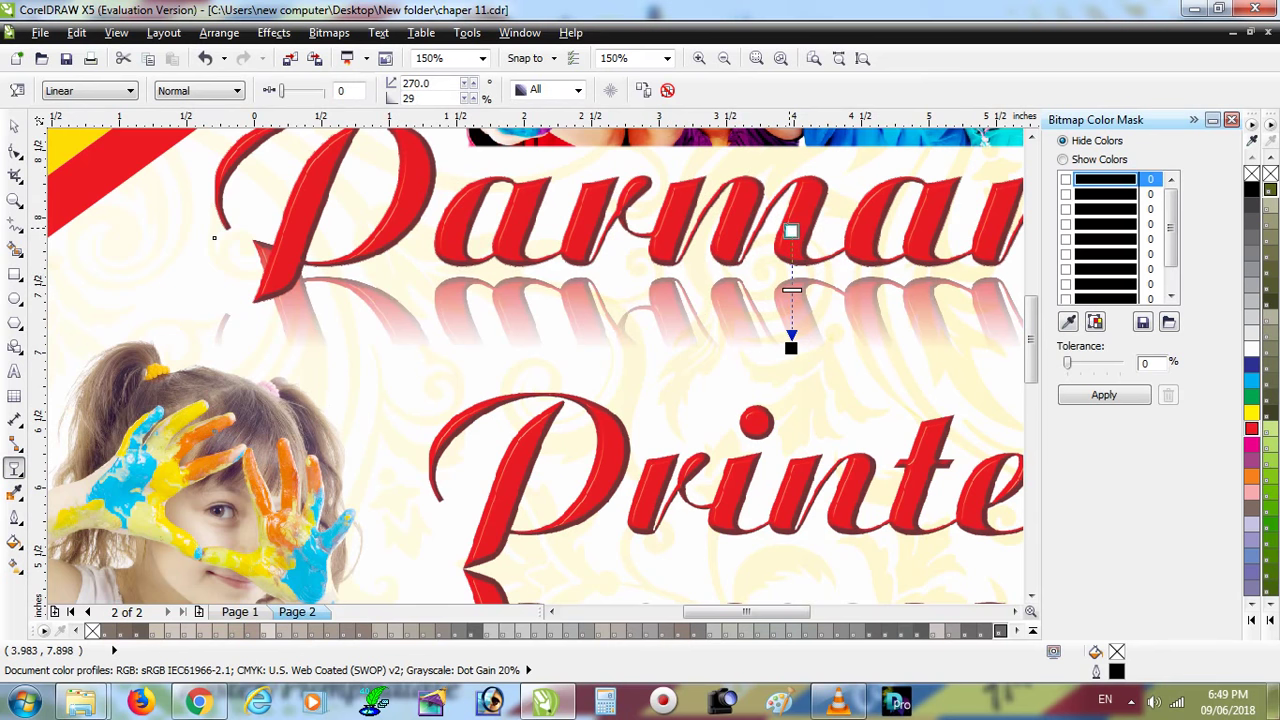
{"action": "key", "text": "space"}
Step: Move the mirrored Printers copy up to sit beneath the Printers title
{"action": "left_click", "coordinate": [813, 480]}
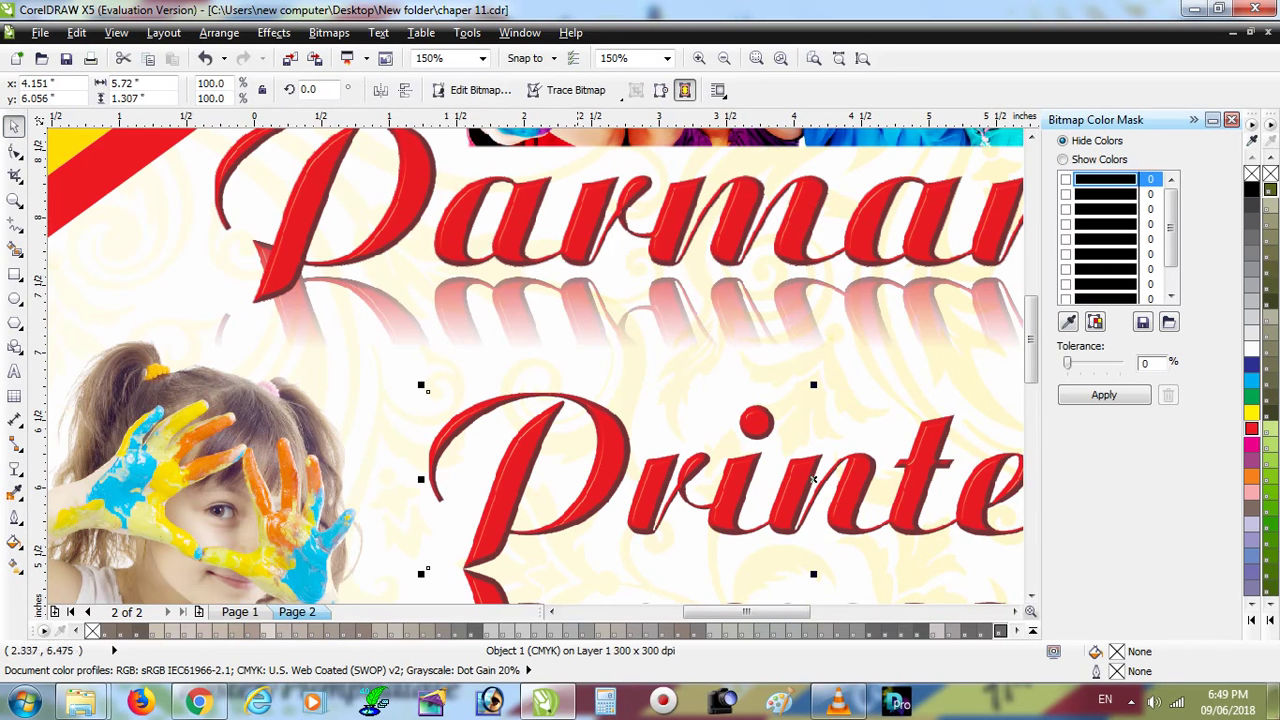
{"action": "scroll", "coordinate": [813, 480], "scroll_direction": "down", "scroll_amount": 2}
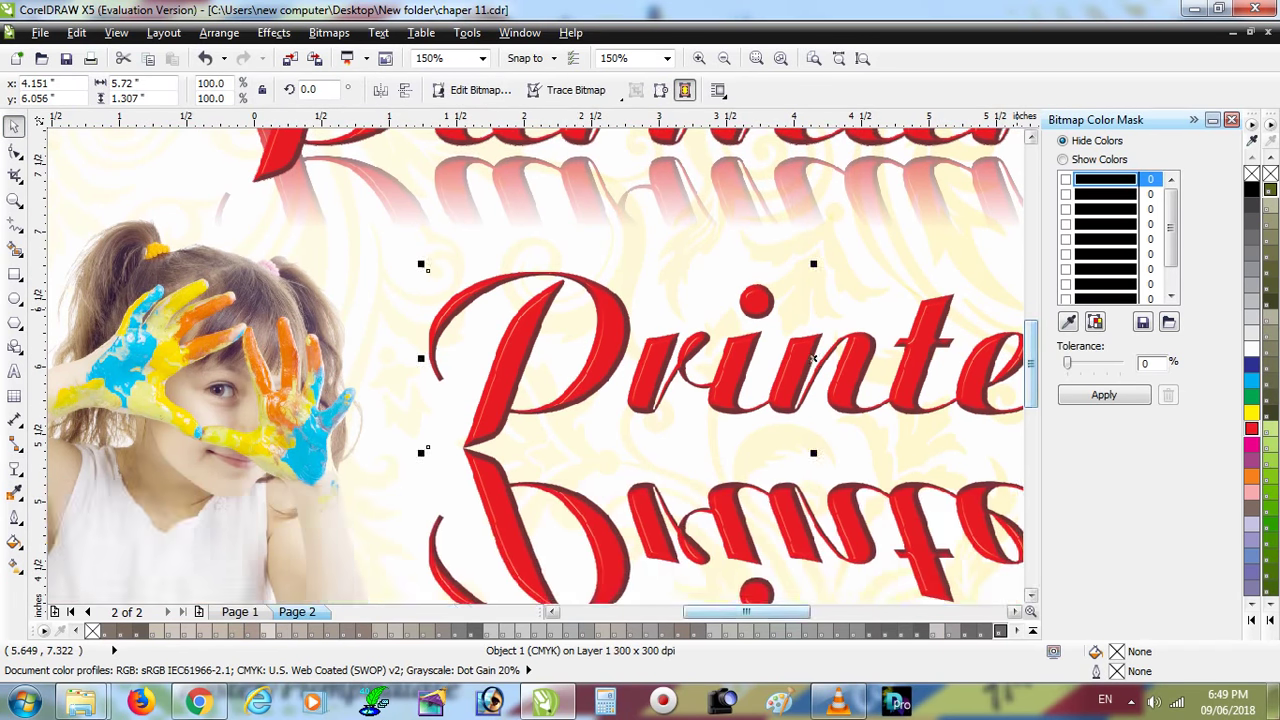
{"action": "scroll", "coordinate": [813, 480], "scroll_direction": "right", "scroll_amount": 3}
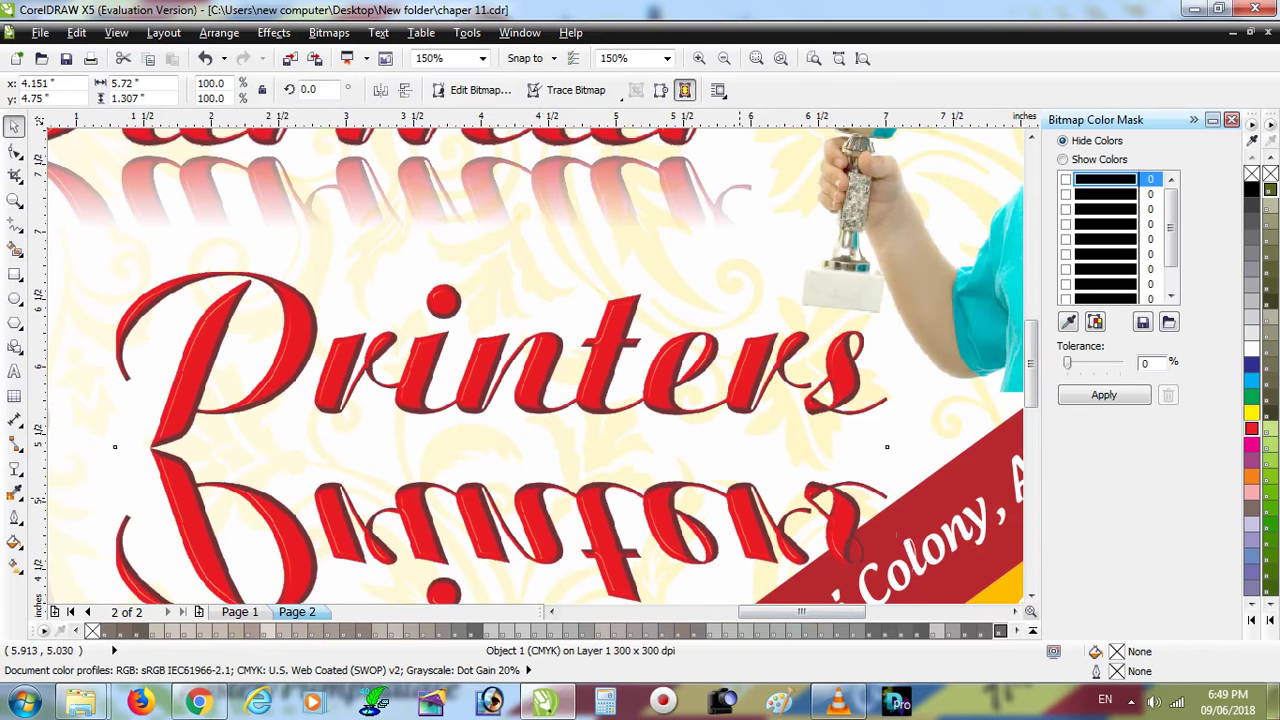
{"action": "left_click_drag", "start_coordinate": [500, 358], "coordinate": [500, 498]}
{"action": "left_click_drag", "start_coordinate": [745, 486], "coordinate": [760, 472]}
Step: Fade the Printers reflection downward with a linear transparency and view the whole flyer
{"action": "left_click", "coordinate": [165, 410]}
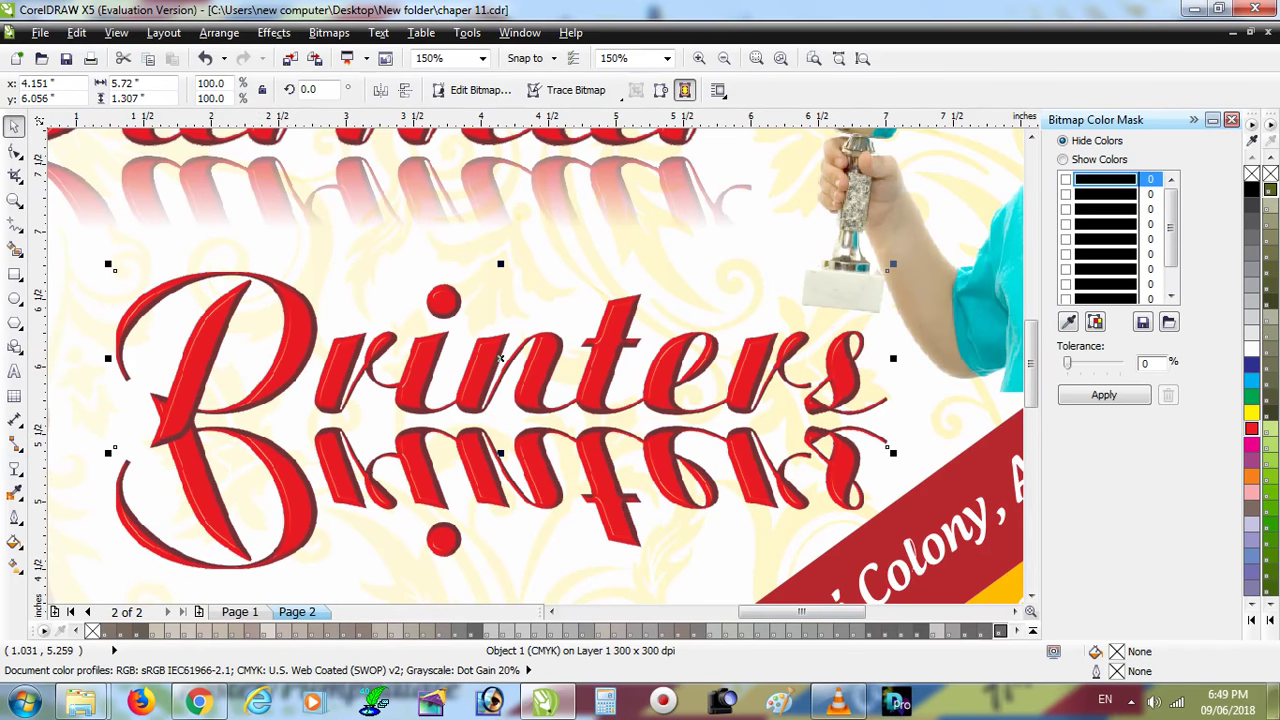
{"action": "left_click", "coordinate": [15, 467]}
{"action": "left_click_drag", "start_coordinate": [471, 431], "coordinate": [471, 503]}
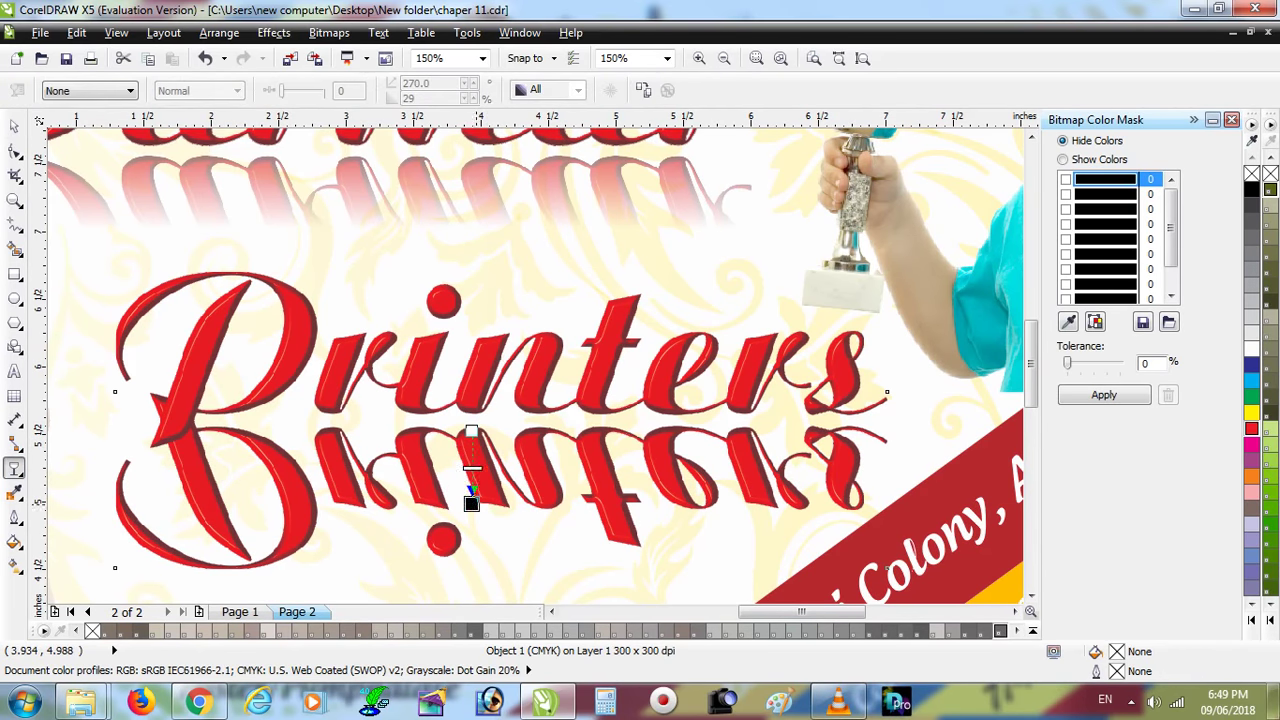
{"action": "left_click_drag", "start_coordinate": [471, 427], "coordinate": [473, 455]}
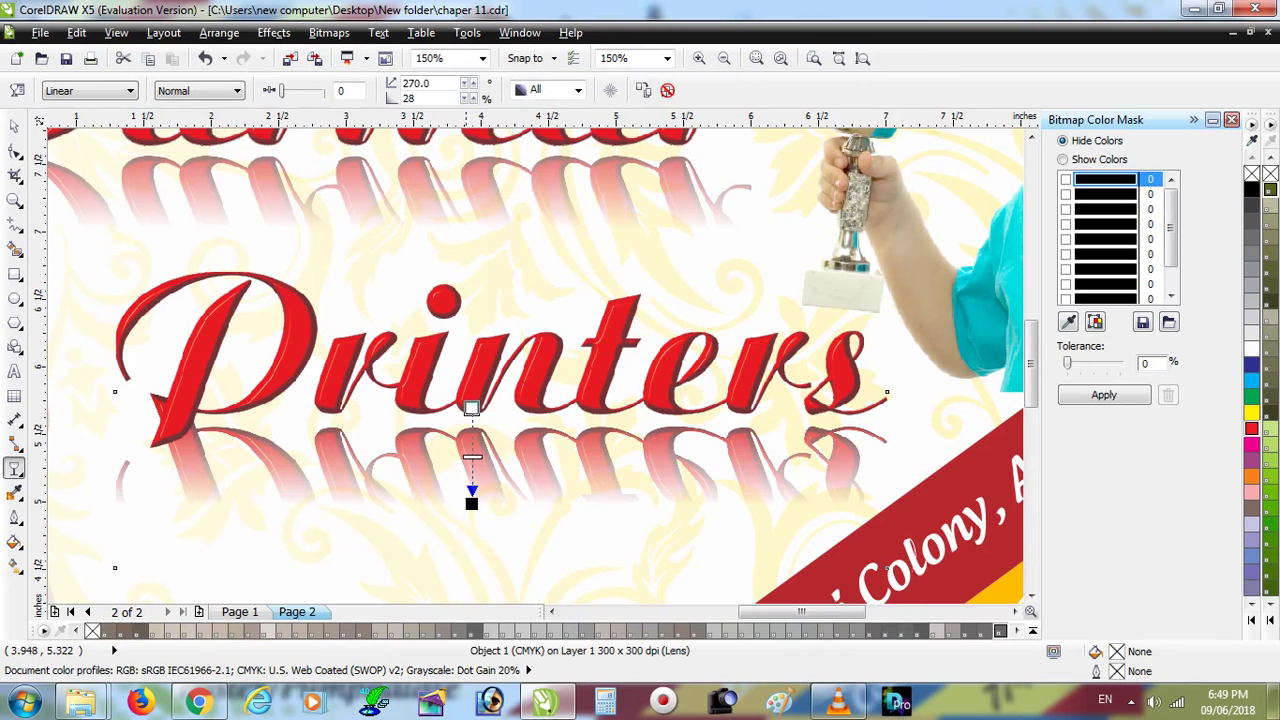
{"action": "left_click_drag", "start_coordinate": [474, 419], "coordinate": [471, 408]}
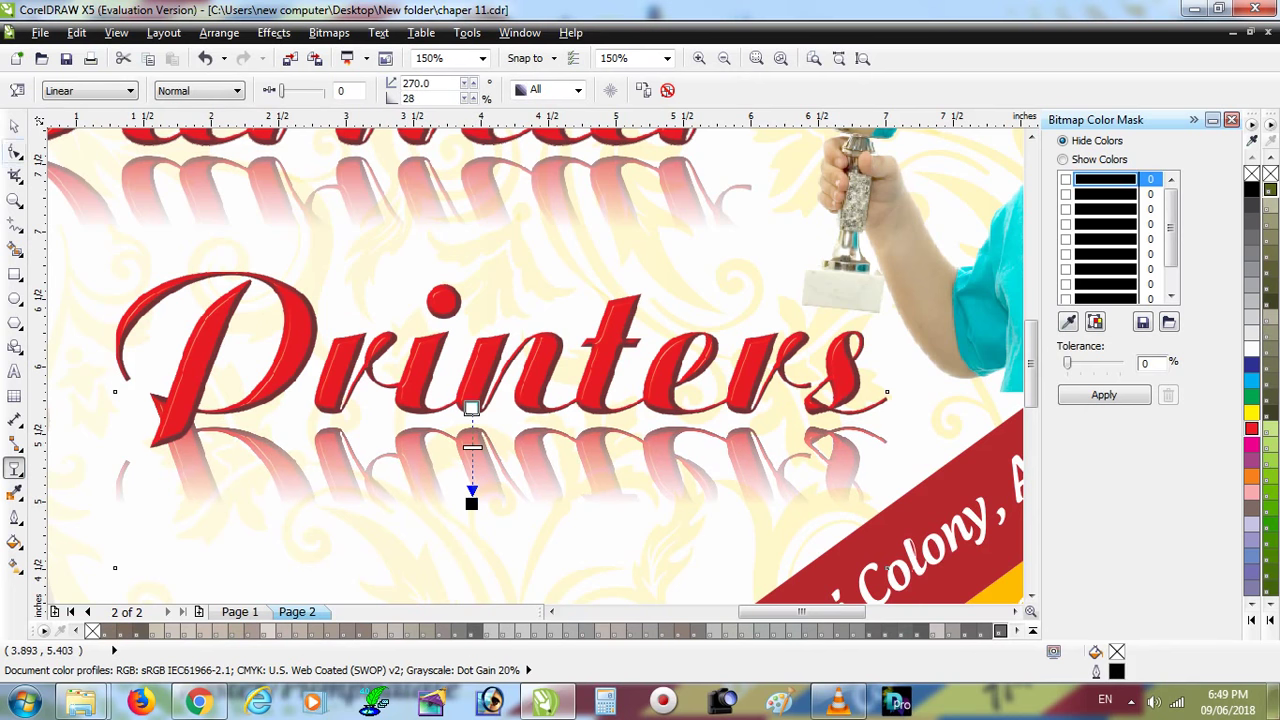
{"action": "key", "text": "space"}
{"action": "key", "text": "shift+F4"}
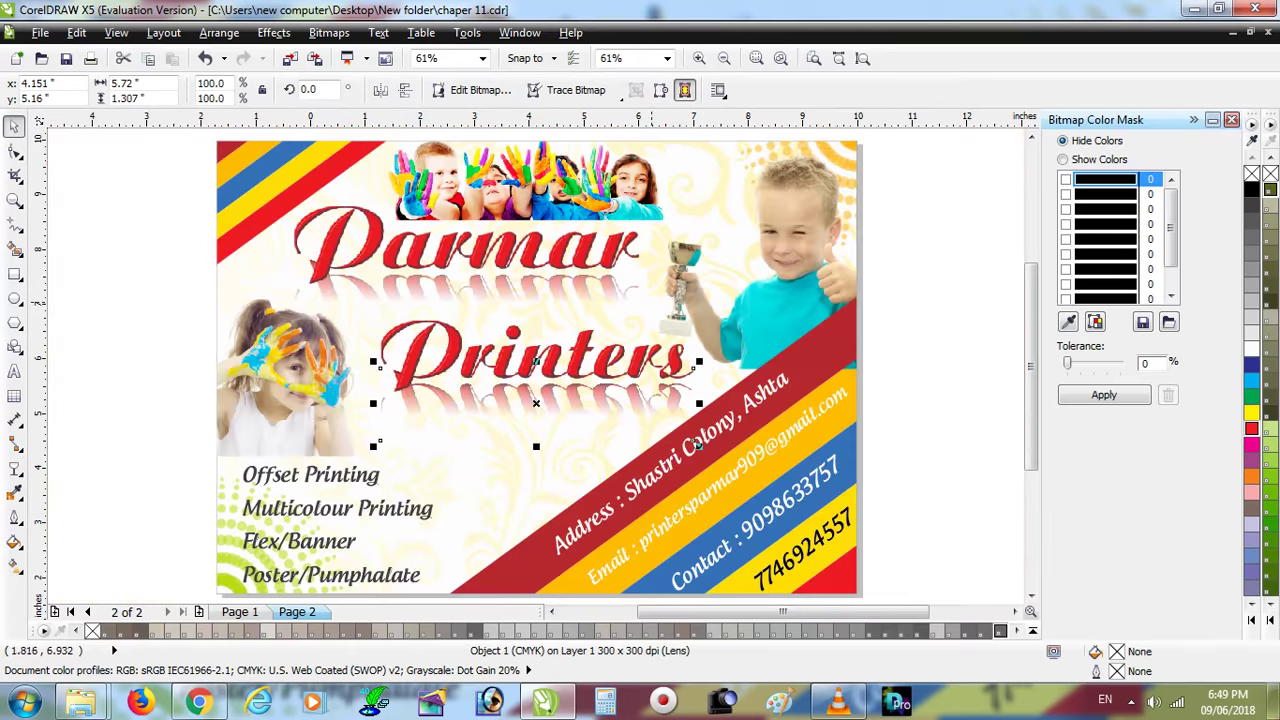
Step: Select both titles with their reflections and zoom in on them, then back to the page
{"action": "left_click_drag", "start_coordinate": [237, 183], "coordinate": [958, 438]}
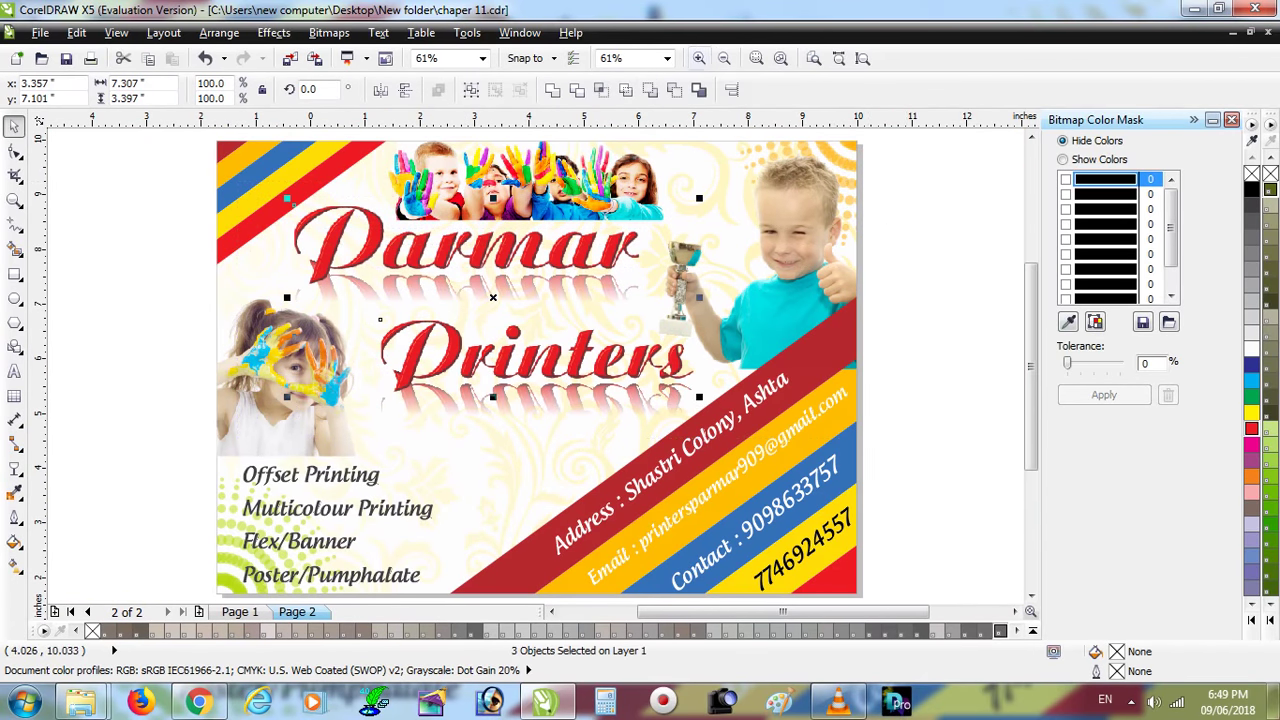
{"action": "left_click", "coordinate": [697, 447], "text": "shift"}
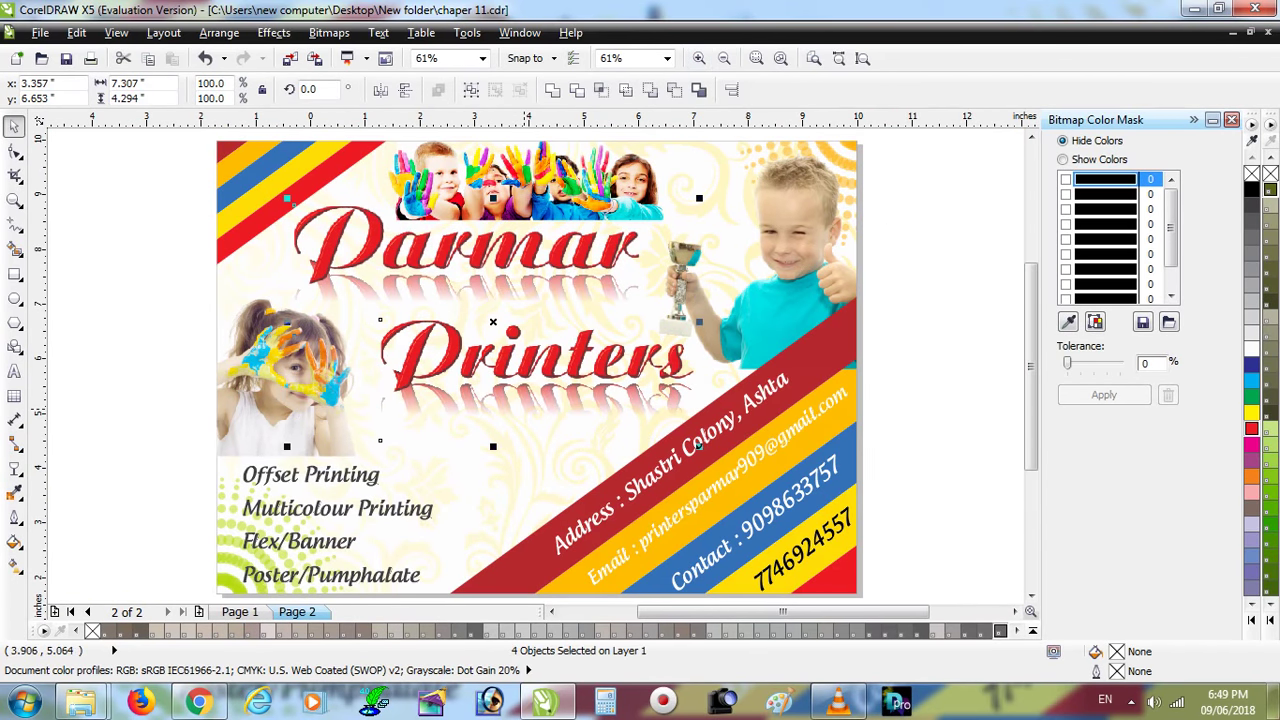
{"action": "left_click", "coordinate": [756, 58]}
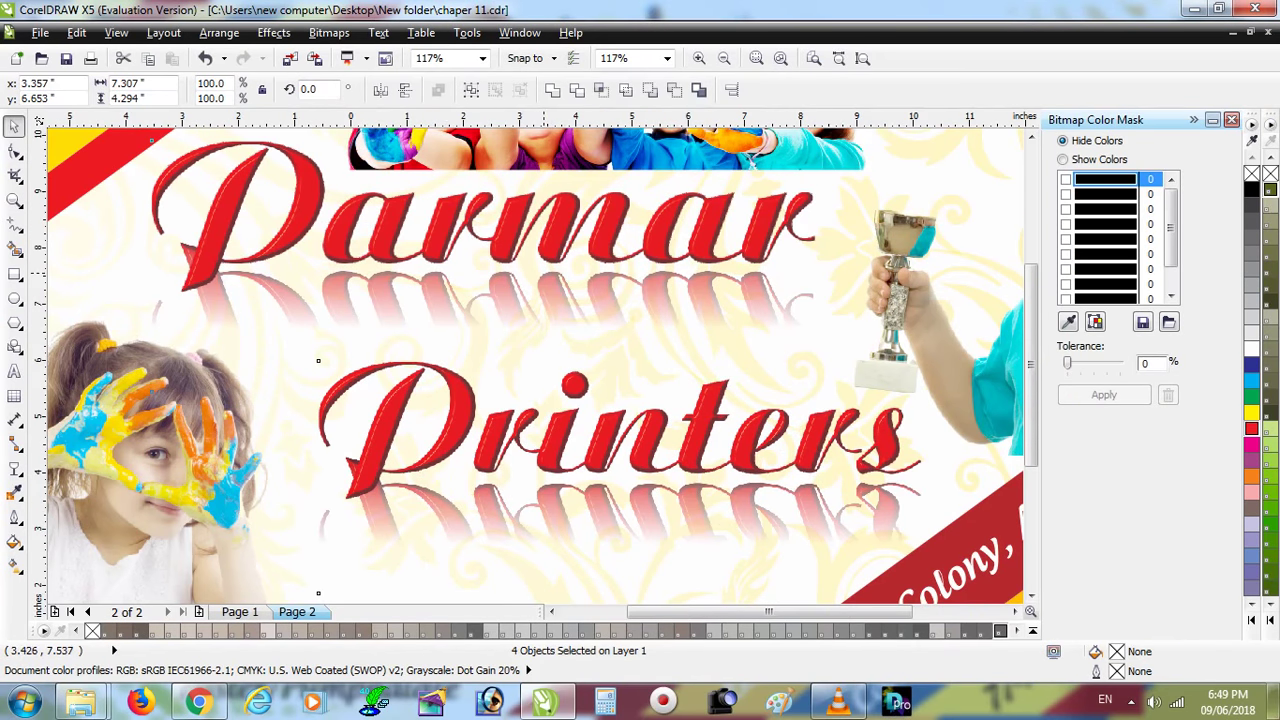
{"action": "key", "text": "F3"}
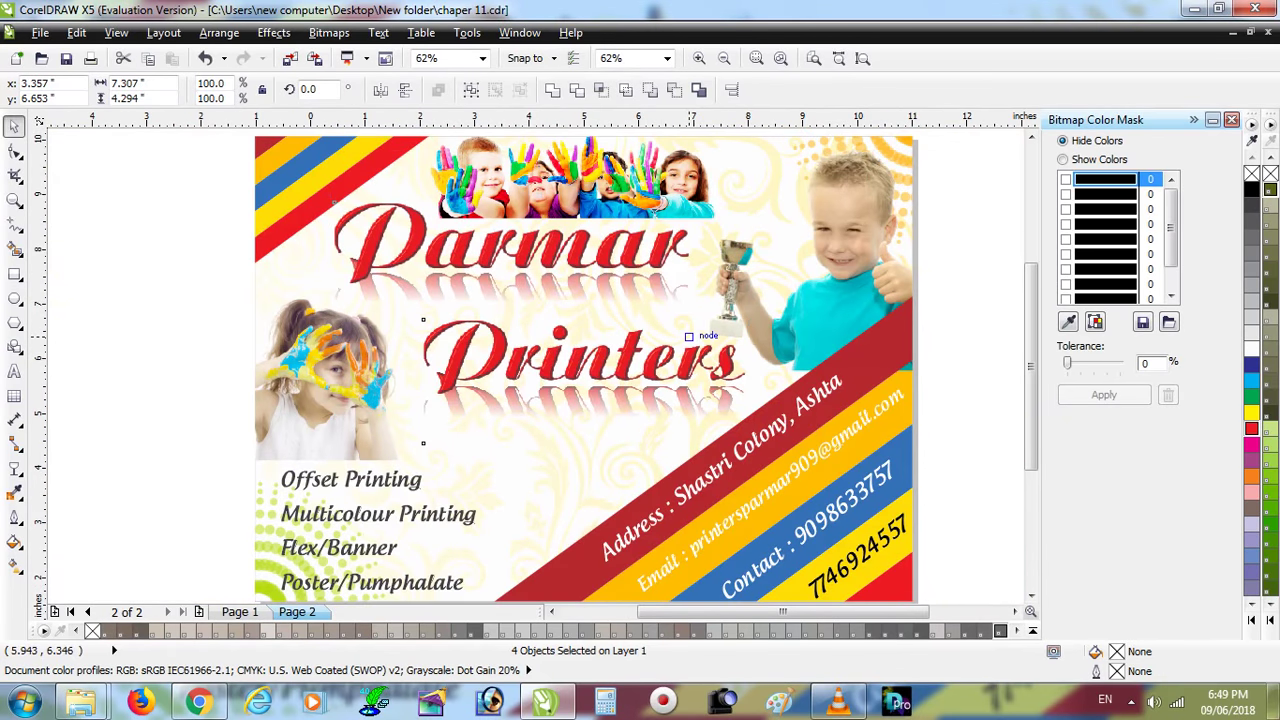
Step: Place a copy of the service list beside the page and add page 3
{"action": "left_click", "coordinate": [236, 474]}
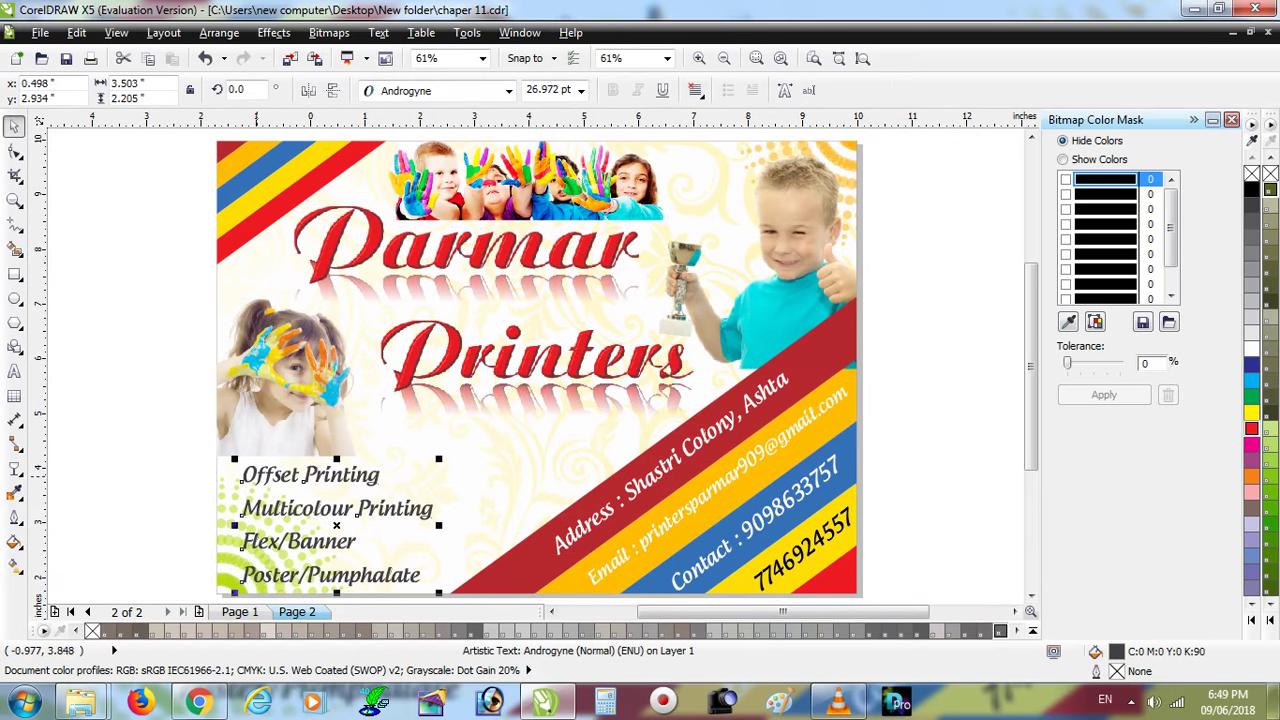
{"action": "left_click_drag", "start_coordinate": [257, 476], "coordinate": [937, 416]}
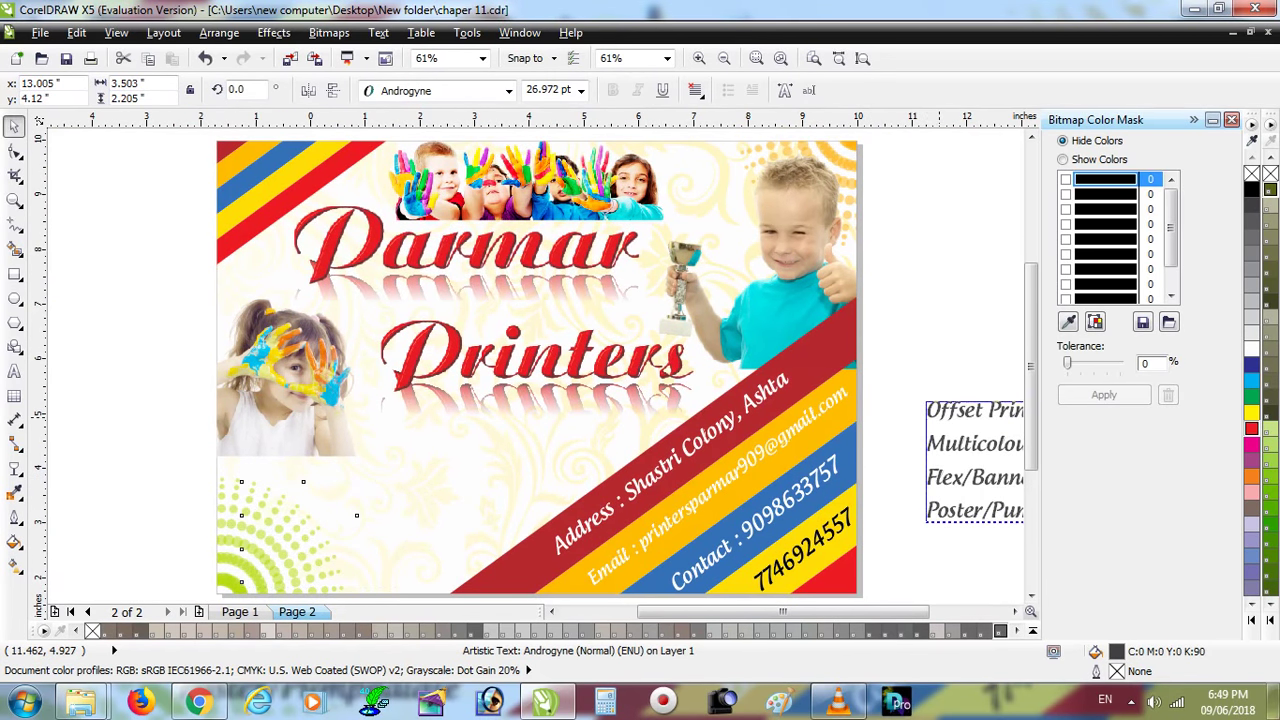
{"action": "key", "text": "Return"}
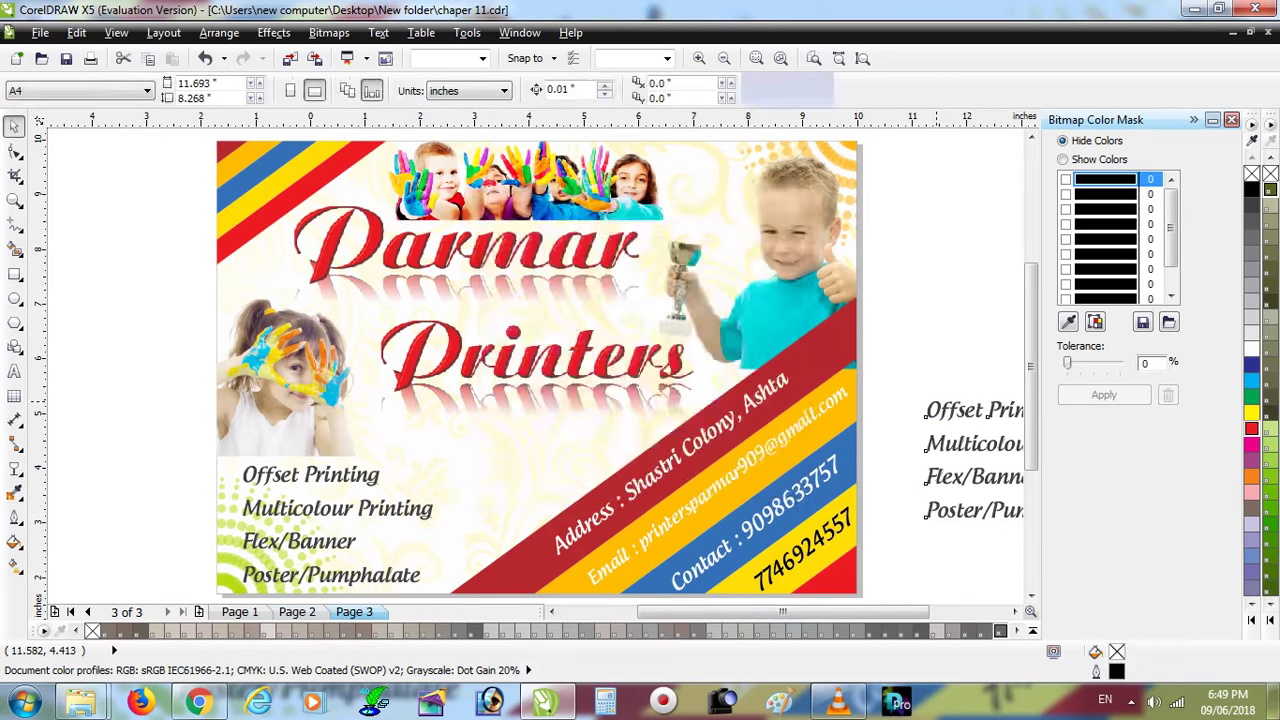
Step: Centre the copied text block on page 3 and replace its text with 'Thankyou for Watching'
{"action": "left_click", "coordinate": [960, 412]}
{"action": "key", "text": "p"}
{"action": "key", "text": "Escape"}
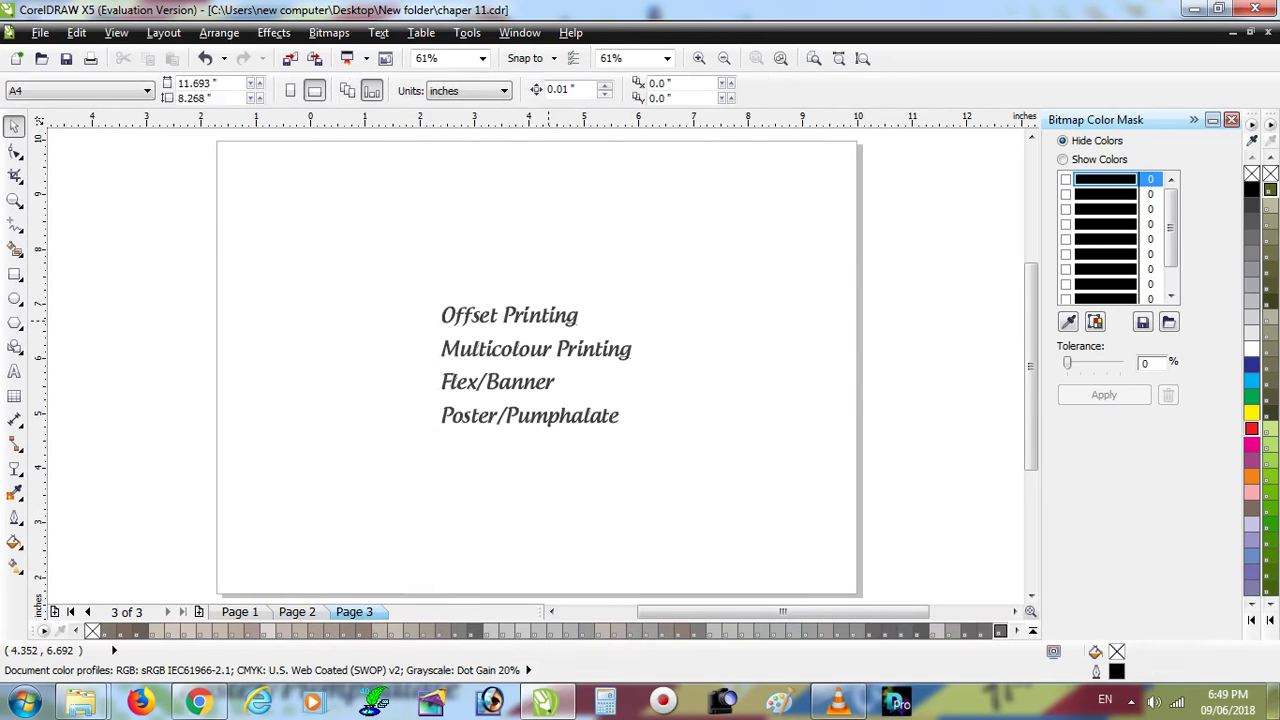
{"action": "key", "text": "F8"}
{"action": "left_click", "coordinate": [551, 314]}
{"action": "key", "text": "ctrl+a"}
{"action": "type", "text": "Than"}
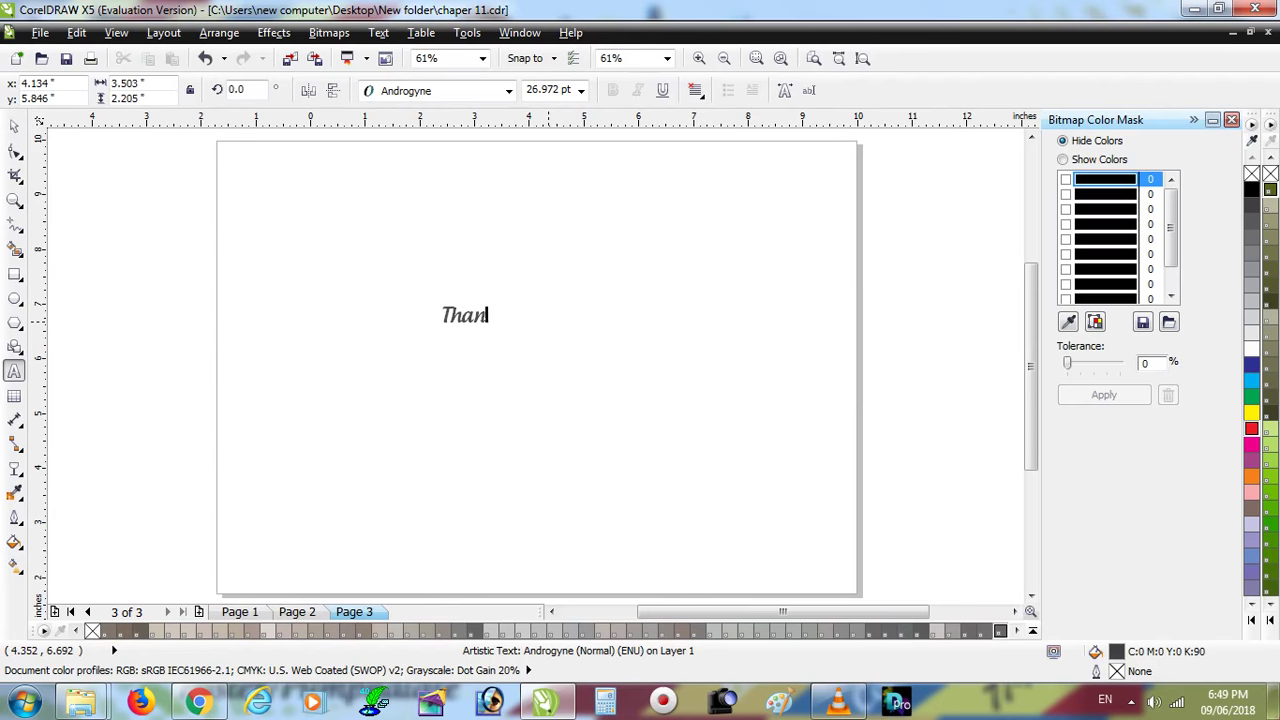
{"action": "type", "text": "kyou fo"}
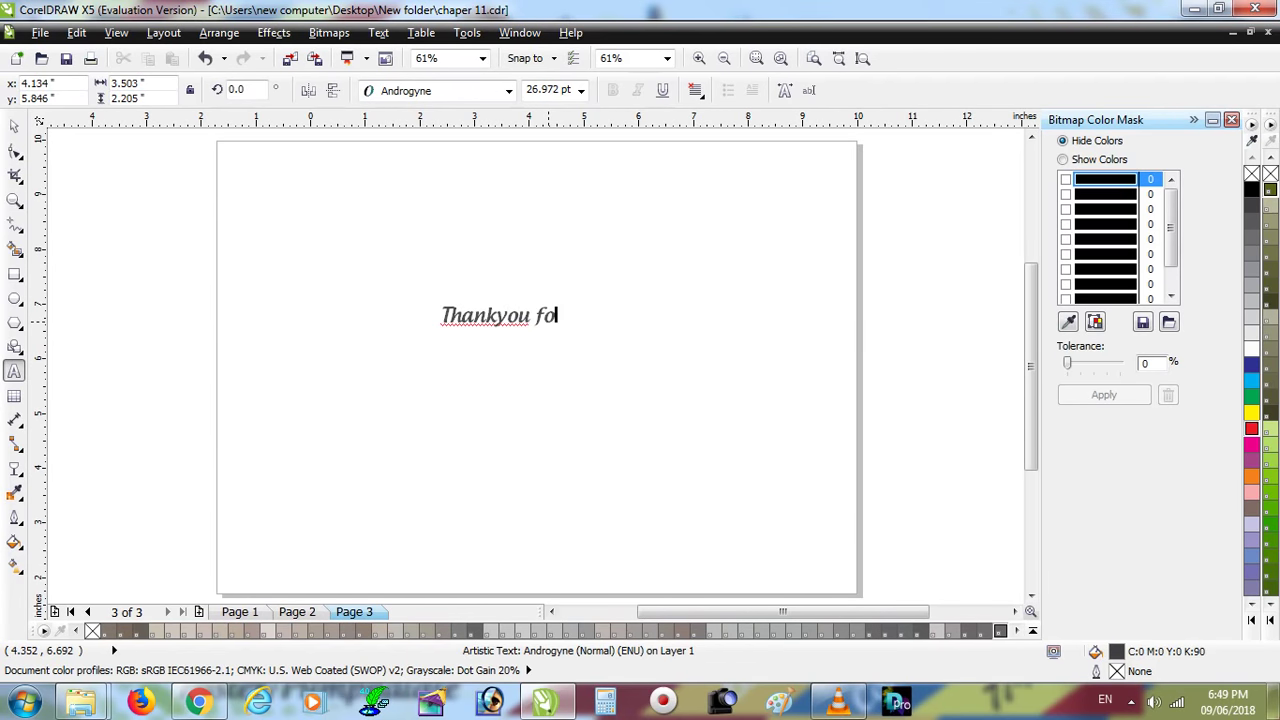
{"action": "type", "text": "r Watching"}
{"action": "key", "text": "ctrl+space"}
Step: Zoom in on the closing sentence and preview it full screen
{"action": "left_click", "coordinate": [756, 58]}
{"action": "key", "text": "F9"}
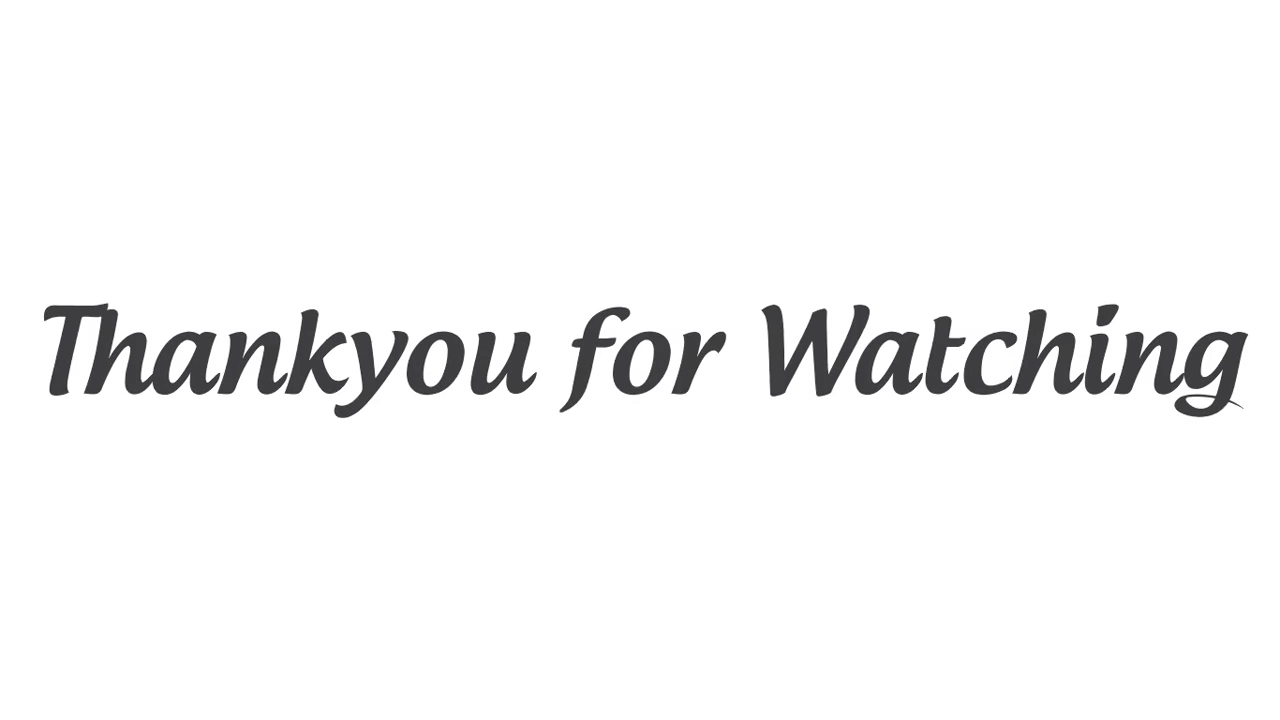
{"action": "key", "text": "Escape"}
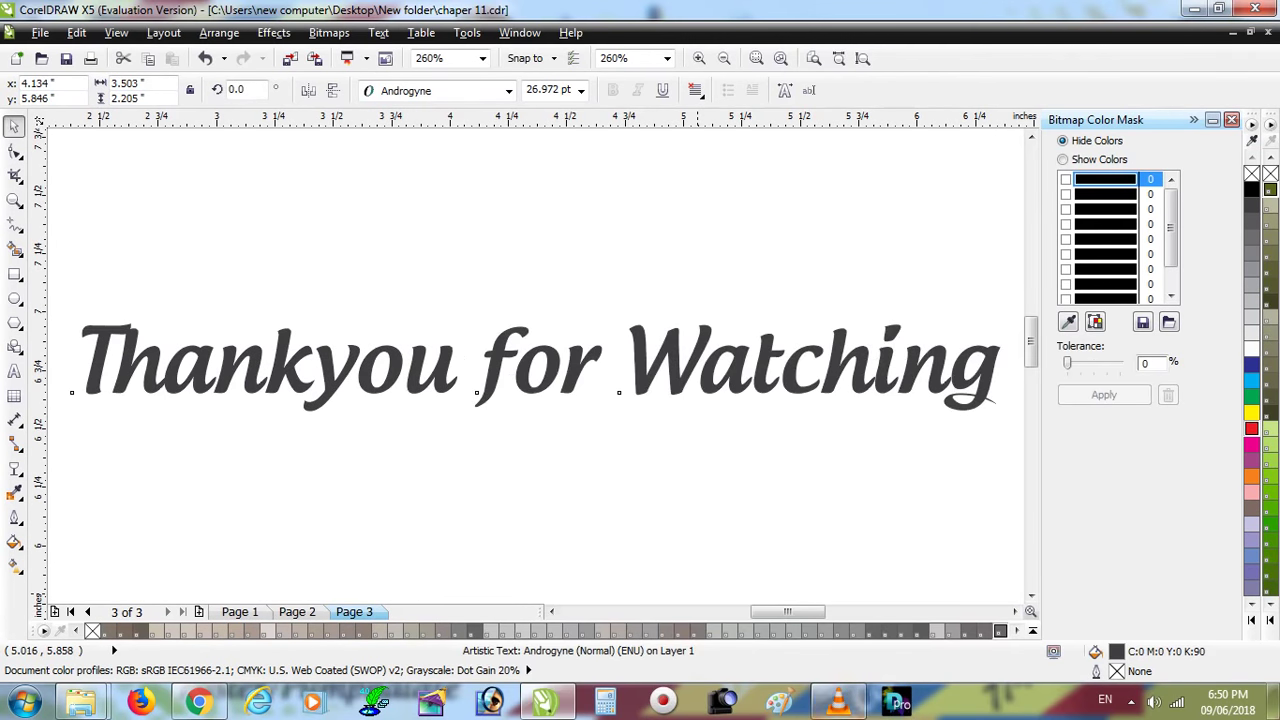